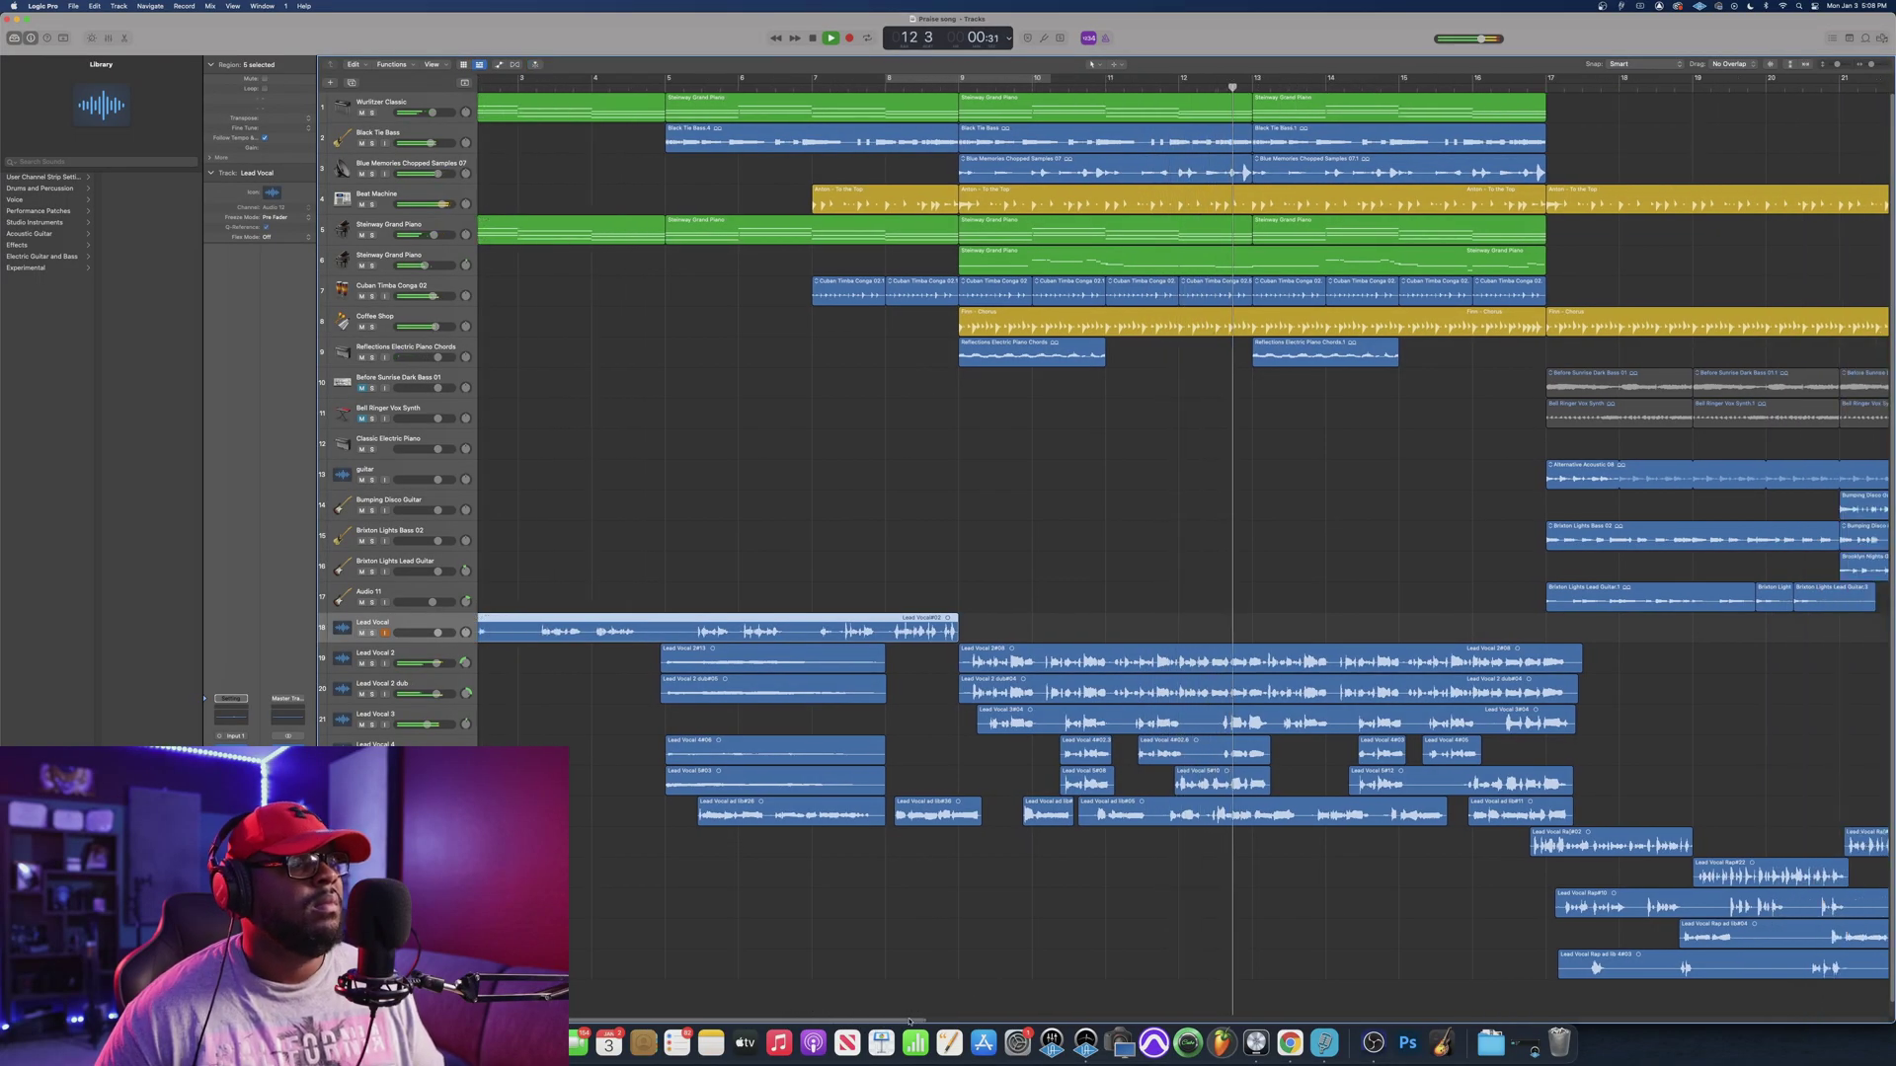
scroll(1185, 518, "right", 10)
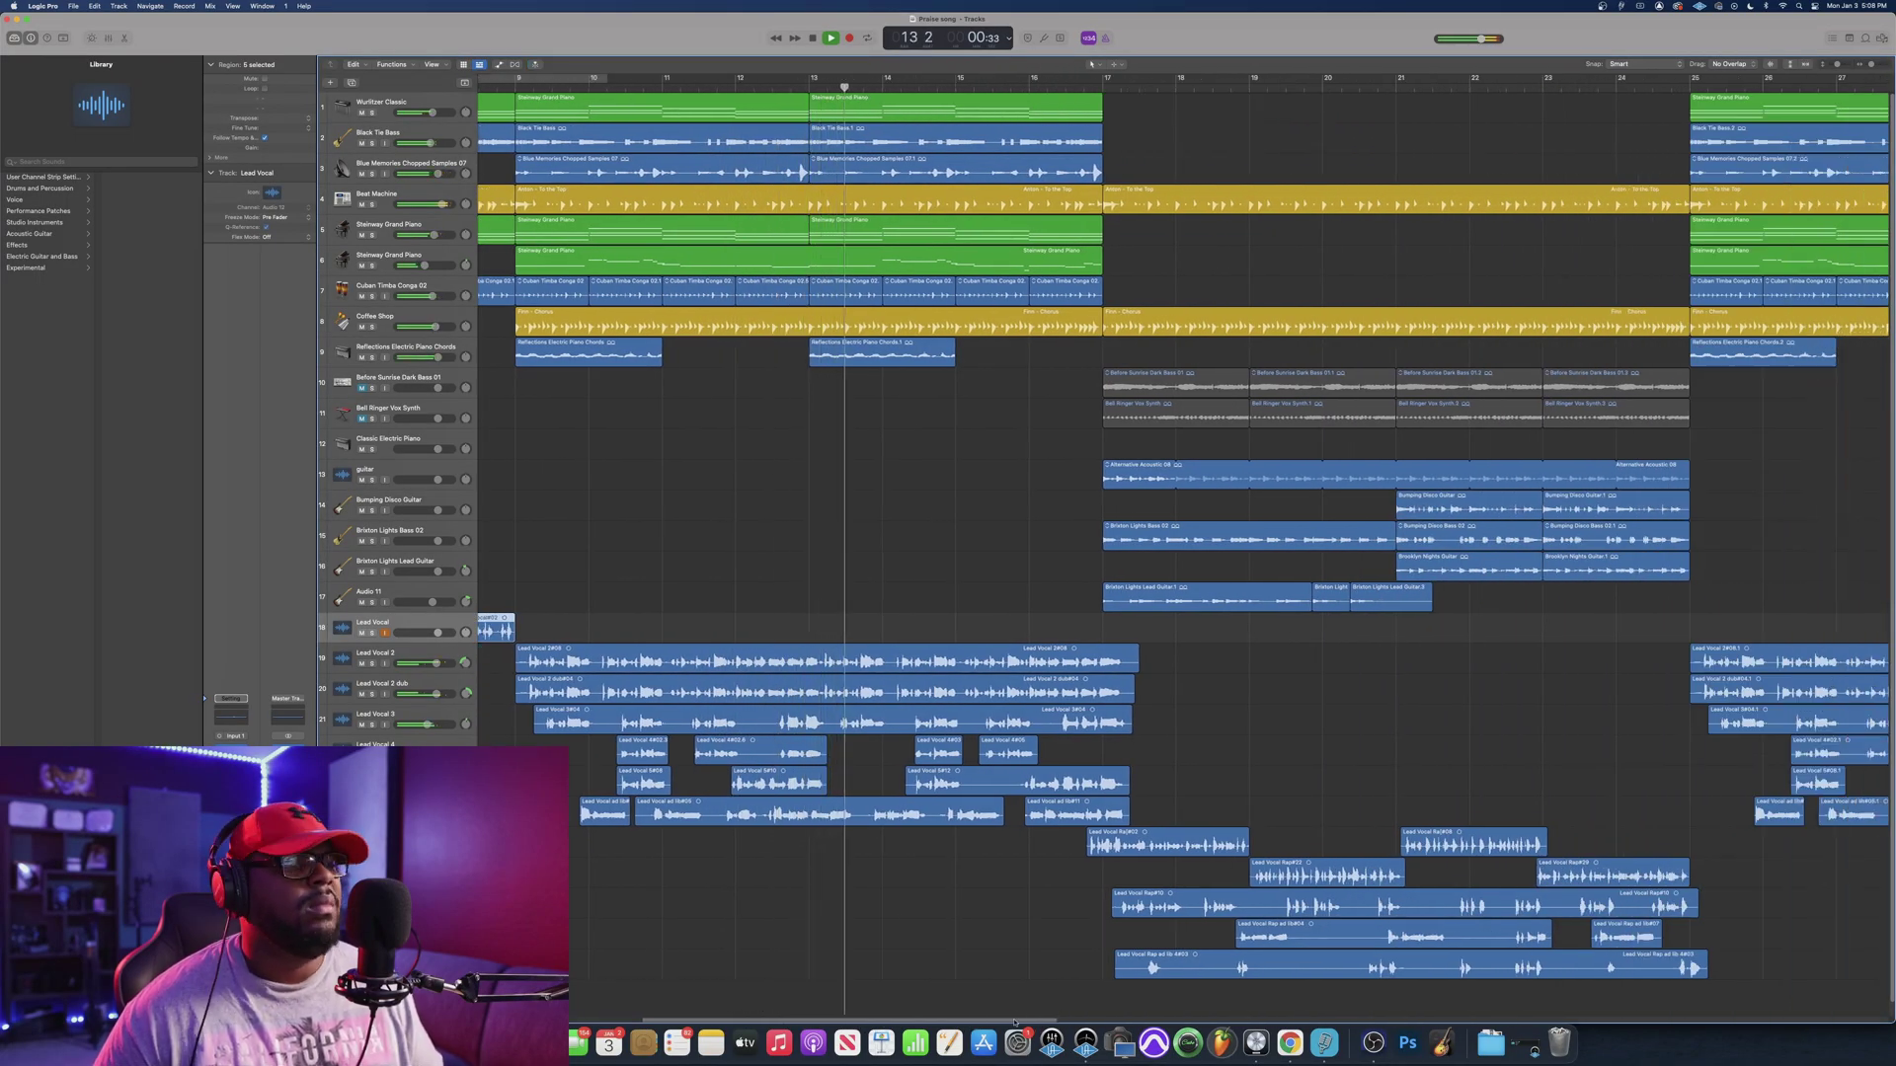
scroll(1110, 962, "right", 10)
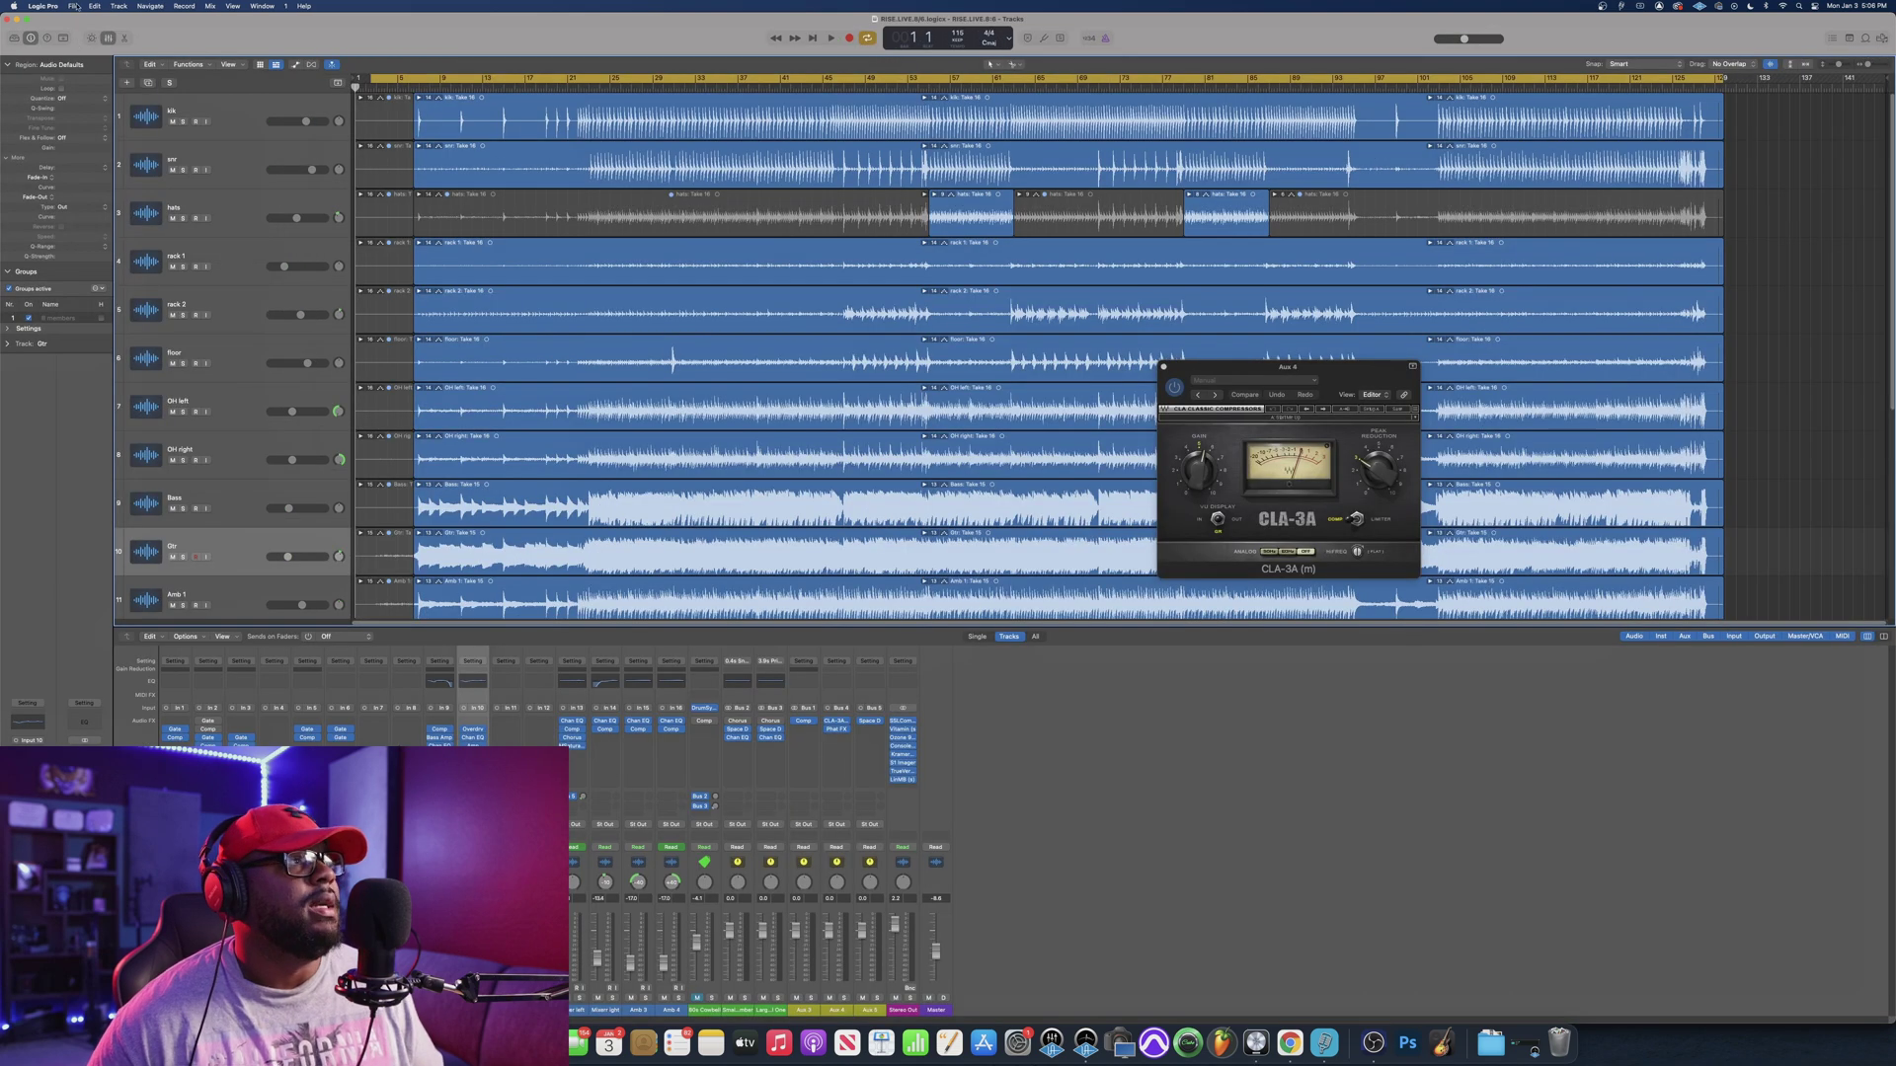
Step: Close the current mix and create a new project with one Software Instrument track
left_click(76, 7)
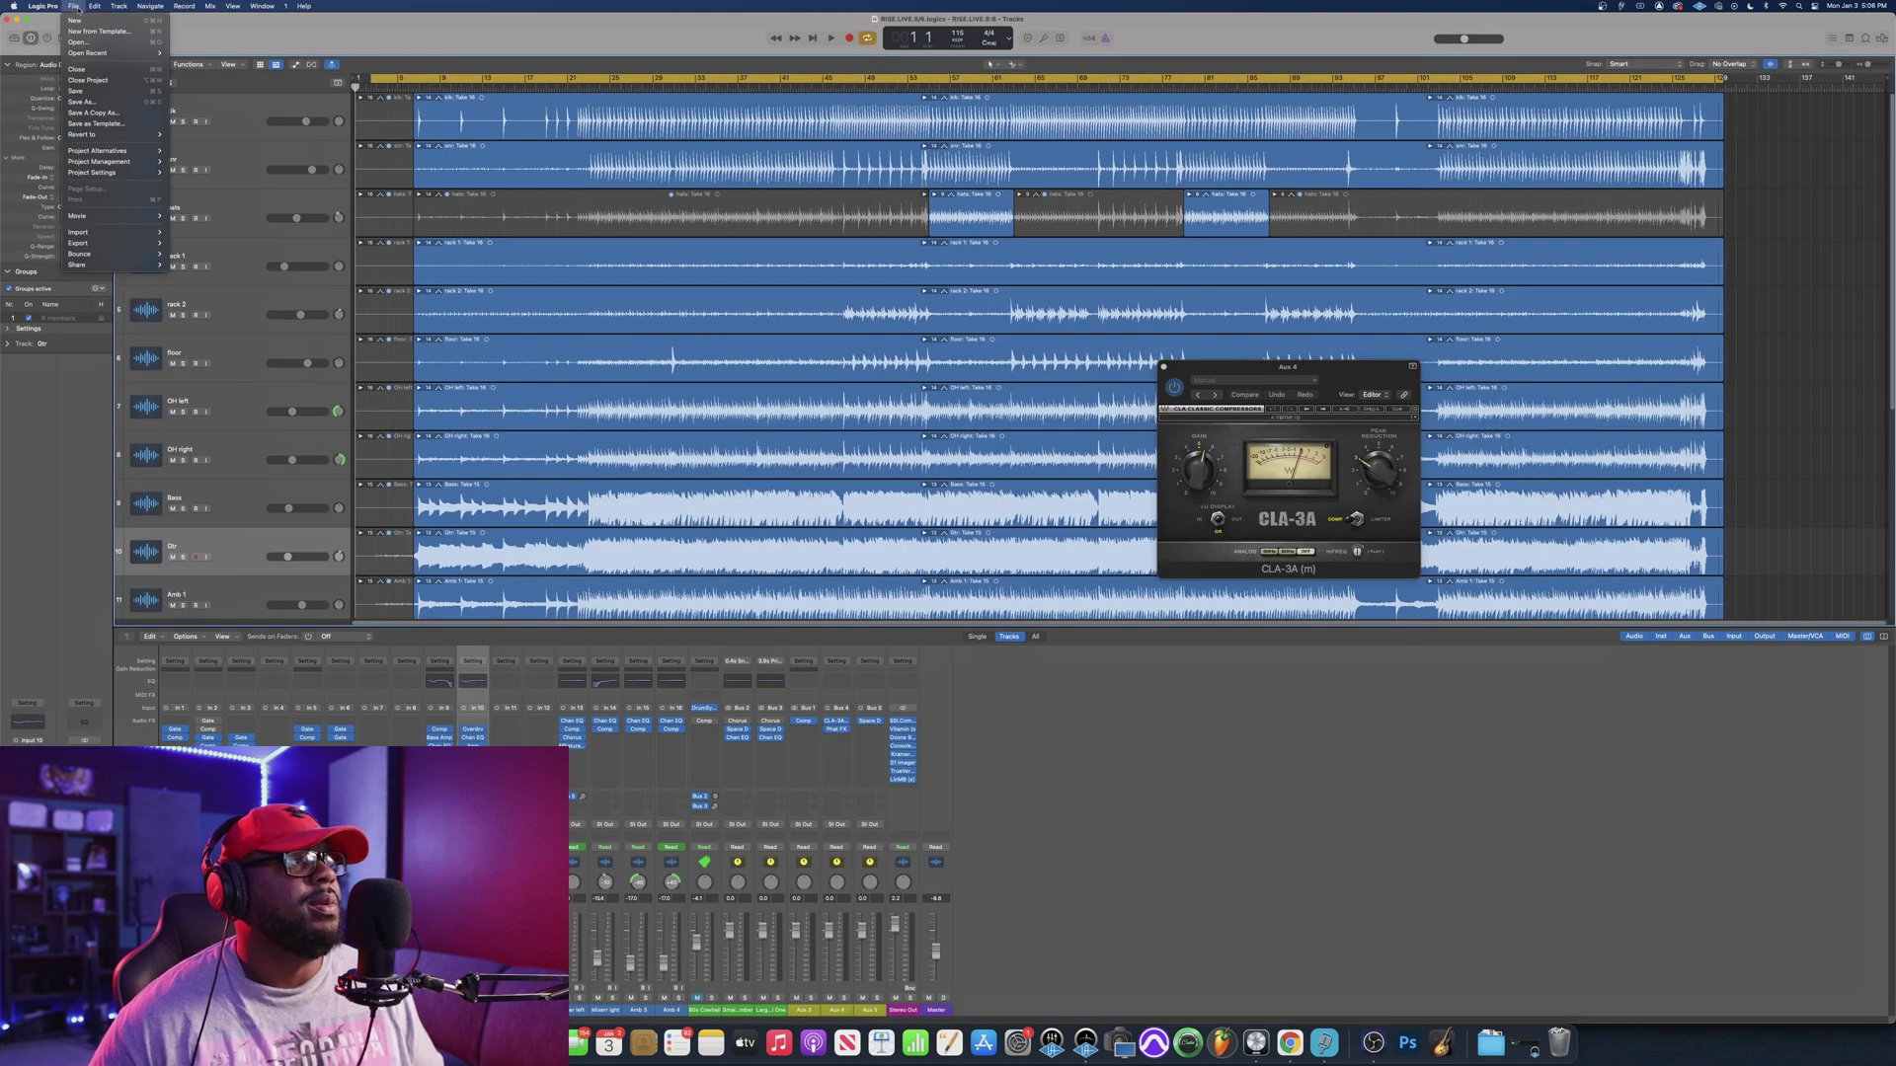
left_click(76, 20)
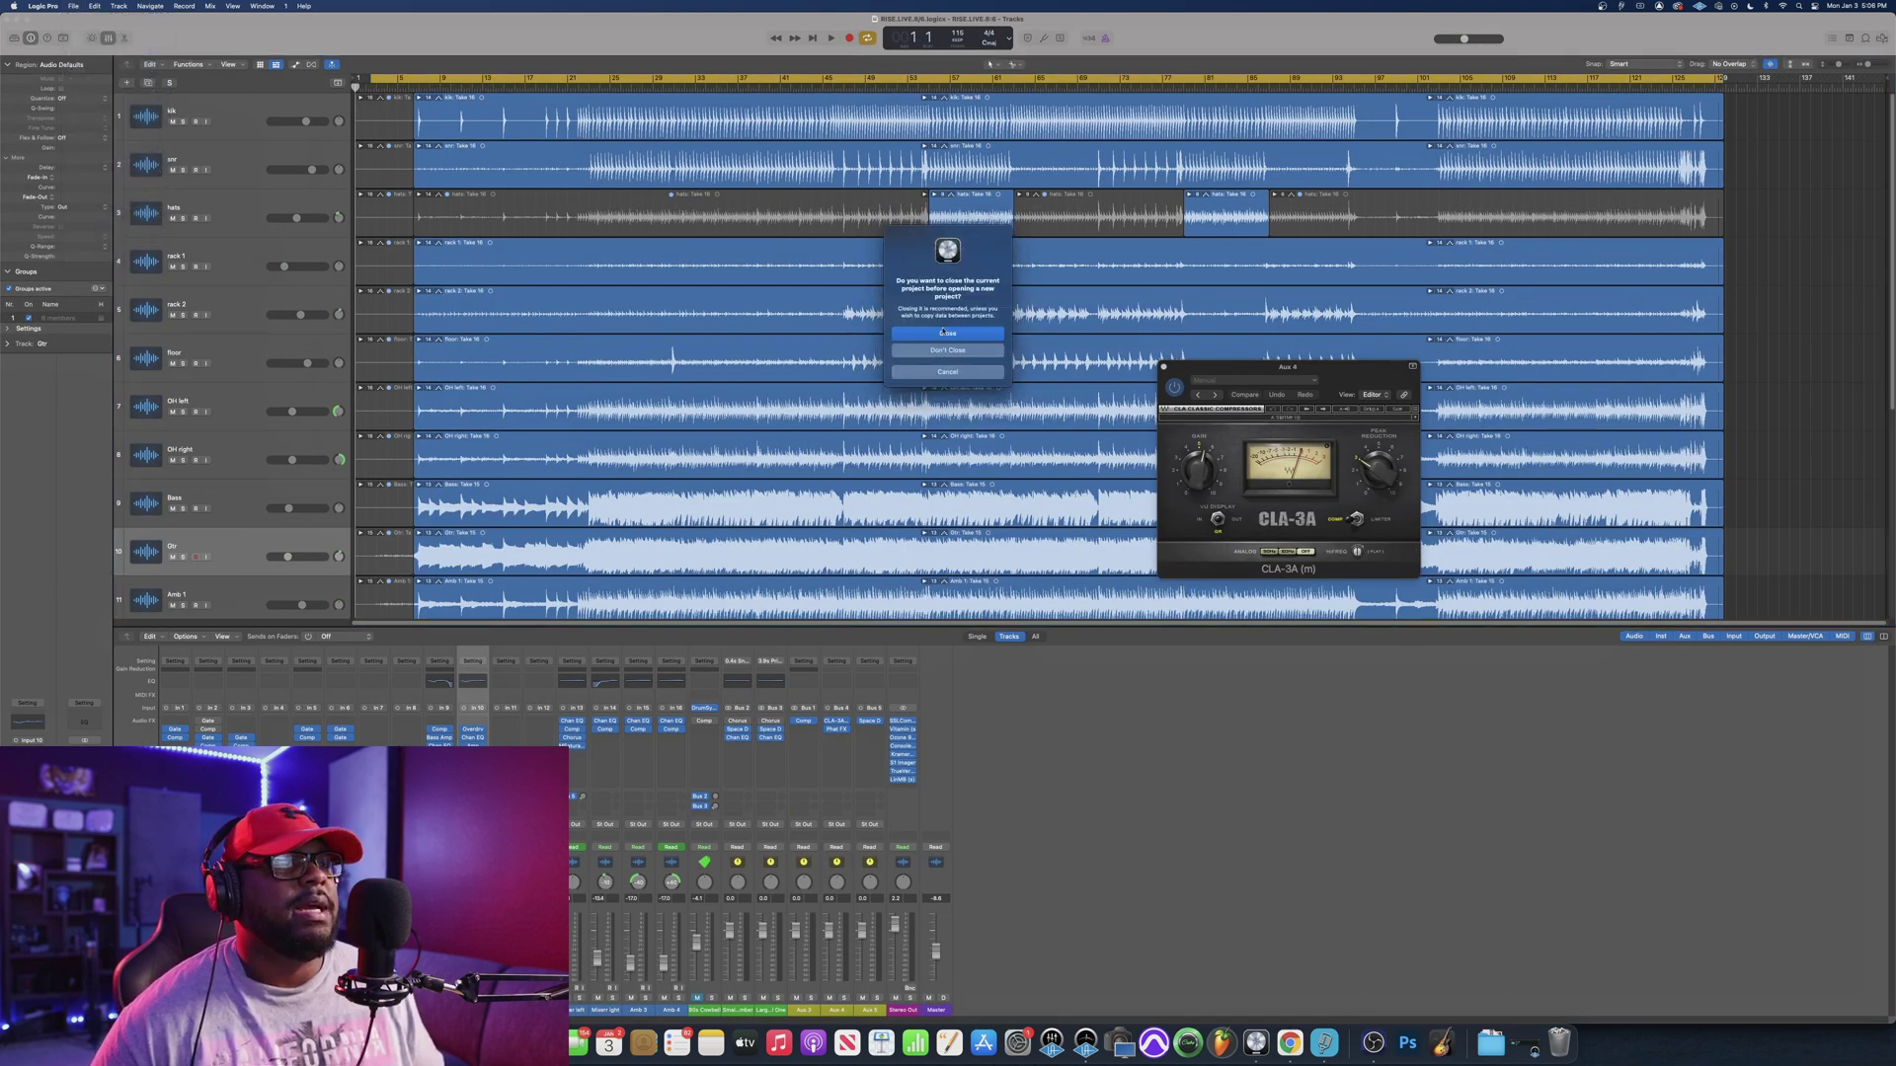
left_click(949, 336)
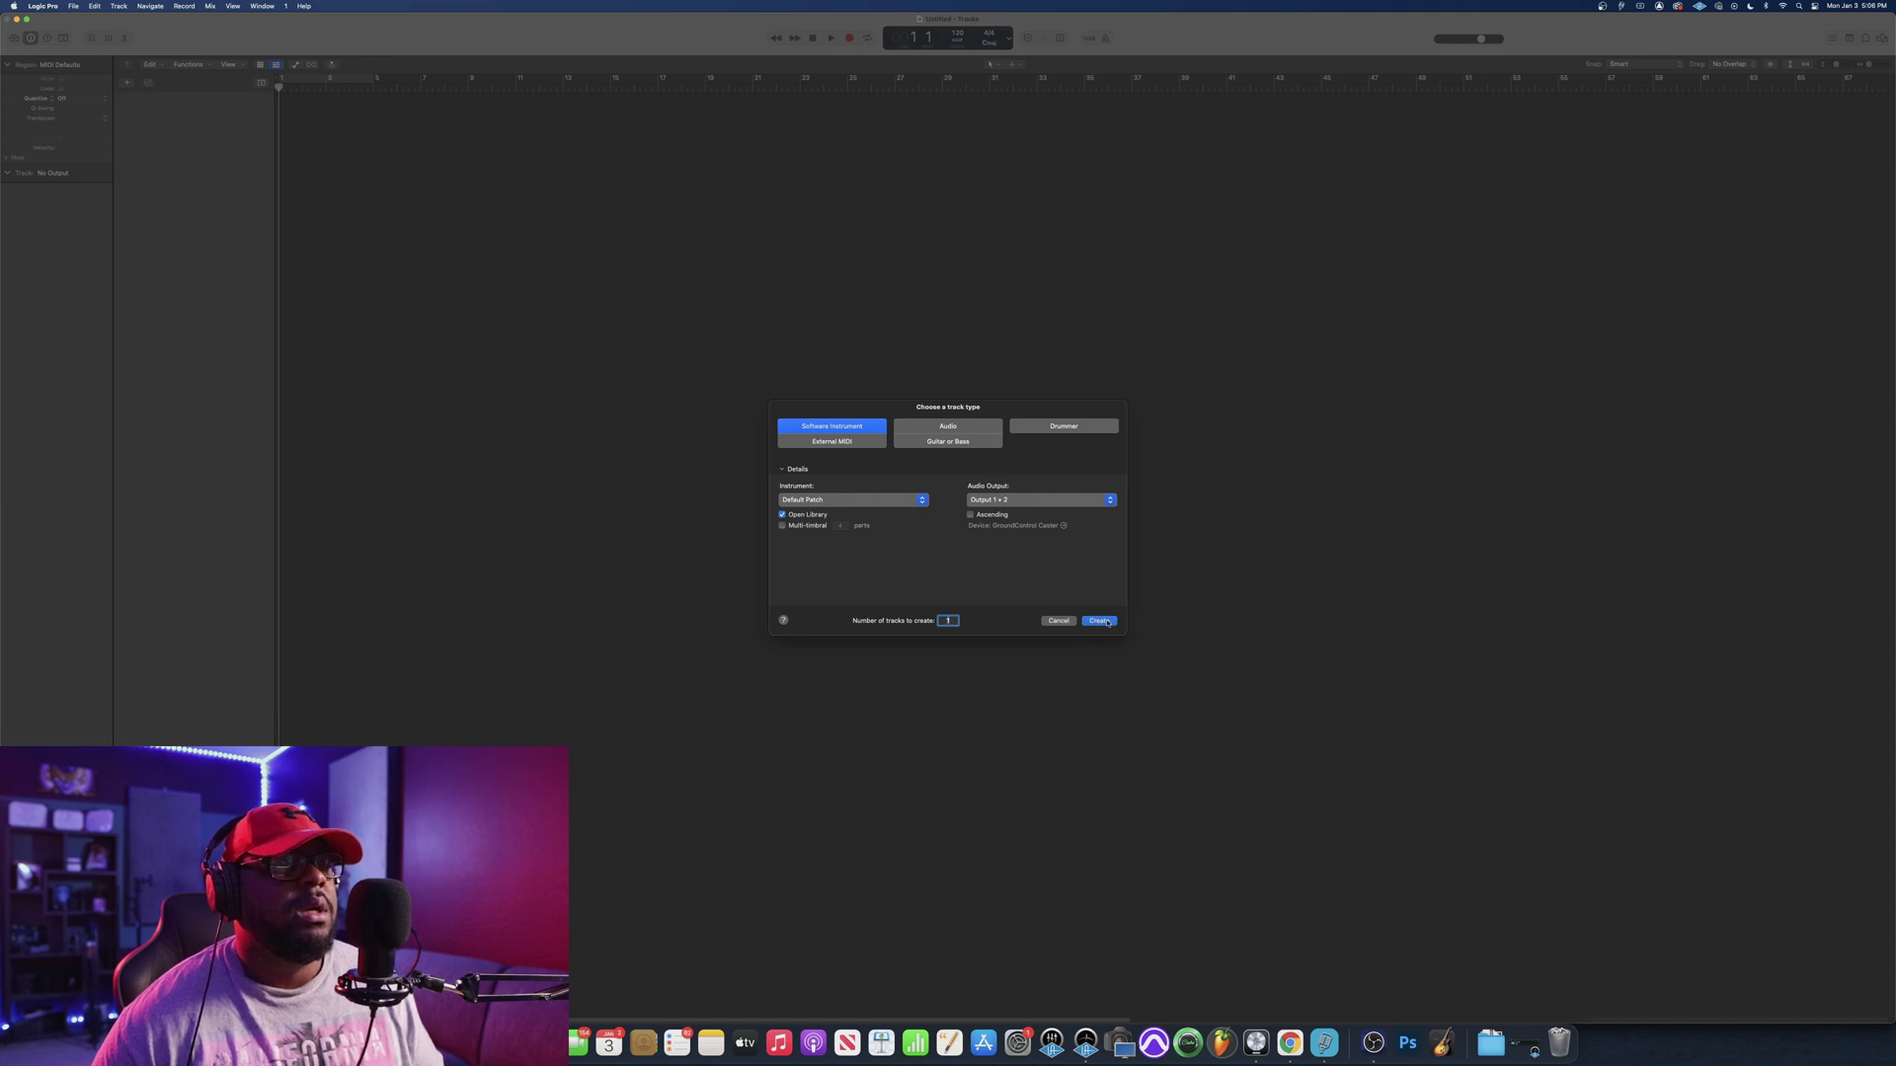
left_click(1105, 623)
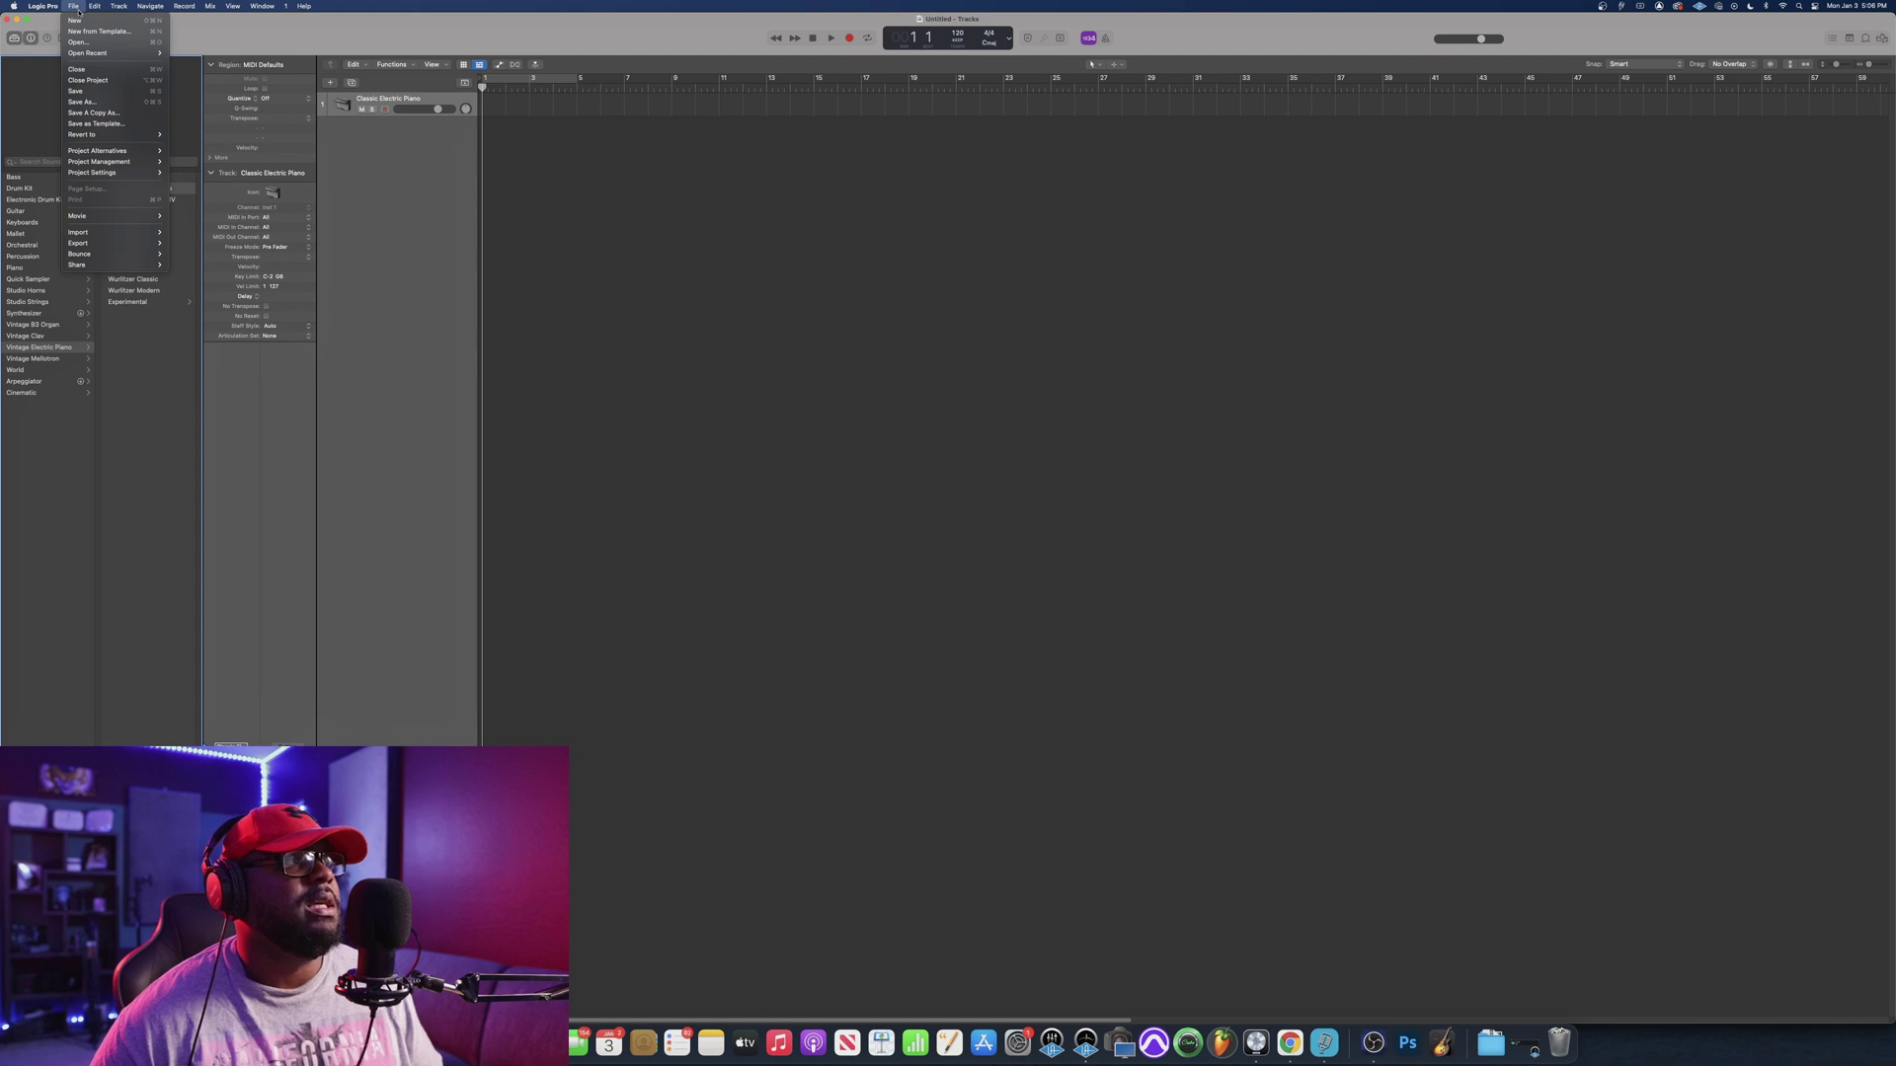
Step: In the All Files browser, go to T7 Space > Garageband and select 'cairen kyri'
left_click(1865, 39)
left_click(1881, 38)
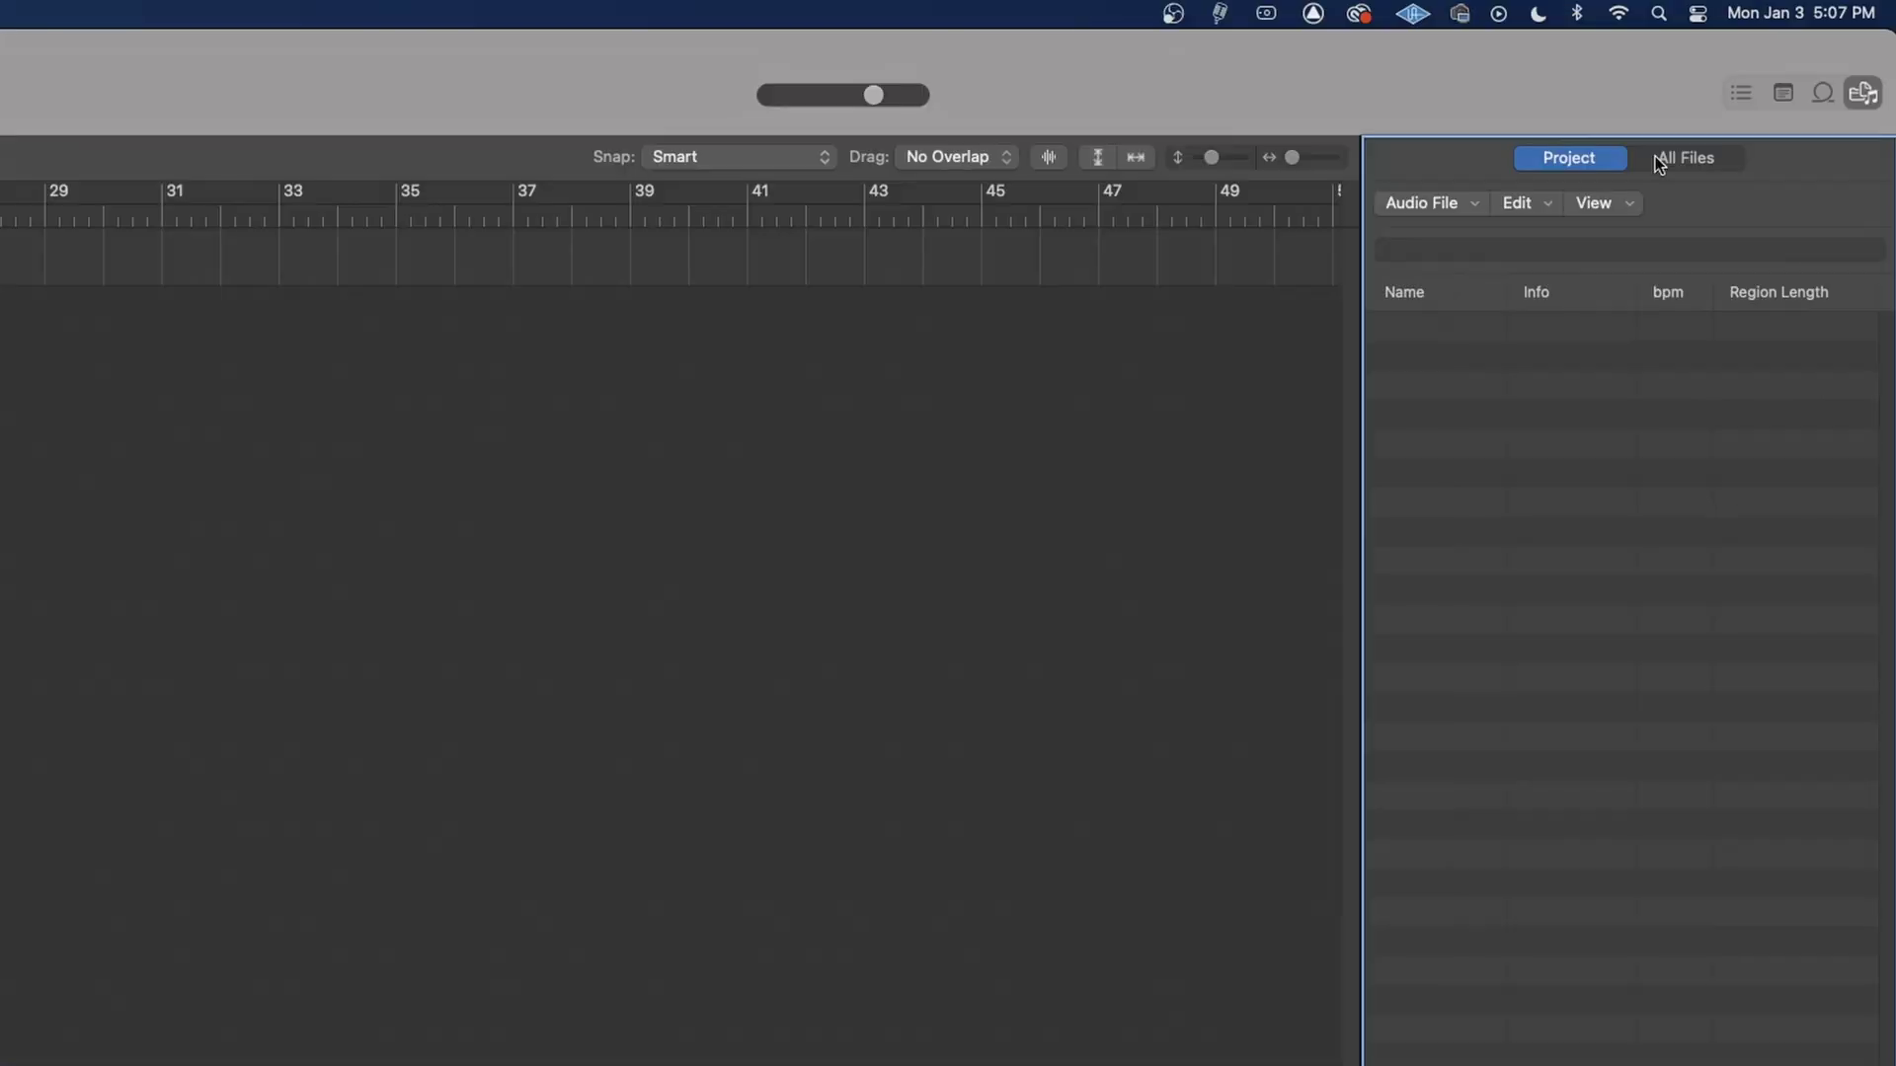
left_click(1810, 64)
left_click(1811, 63)
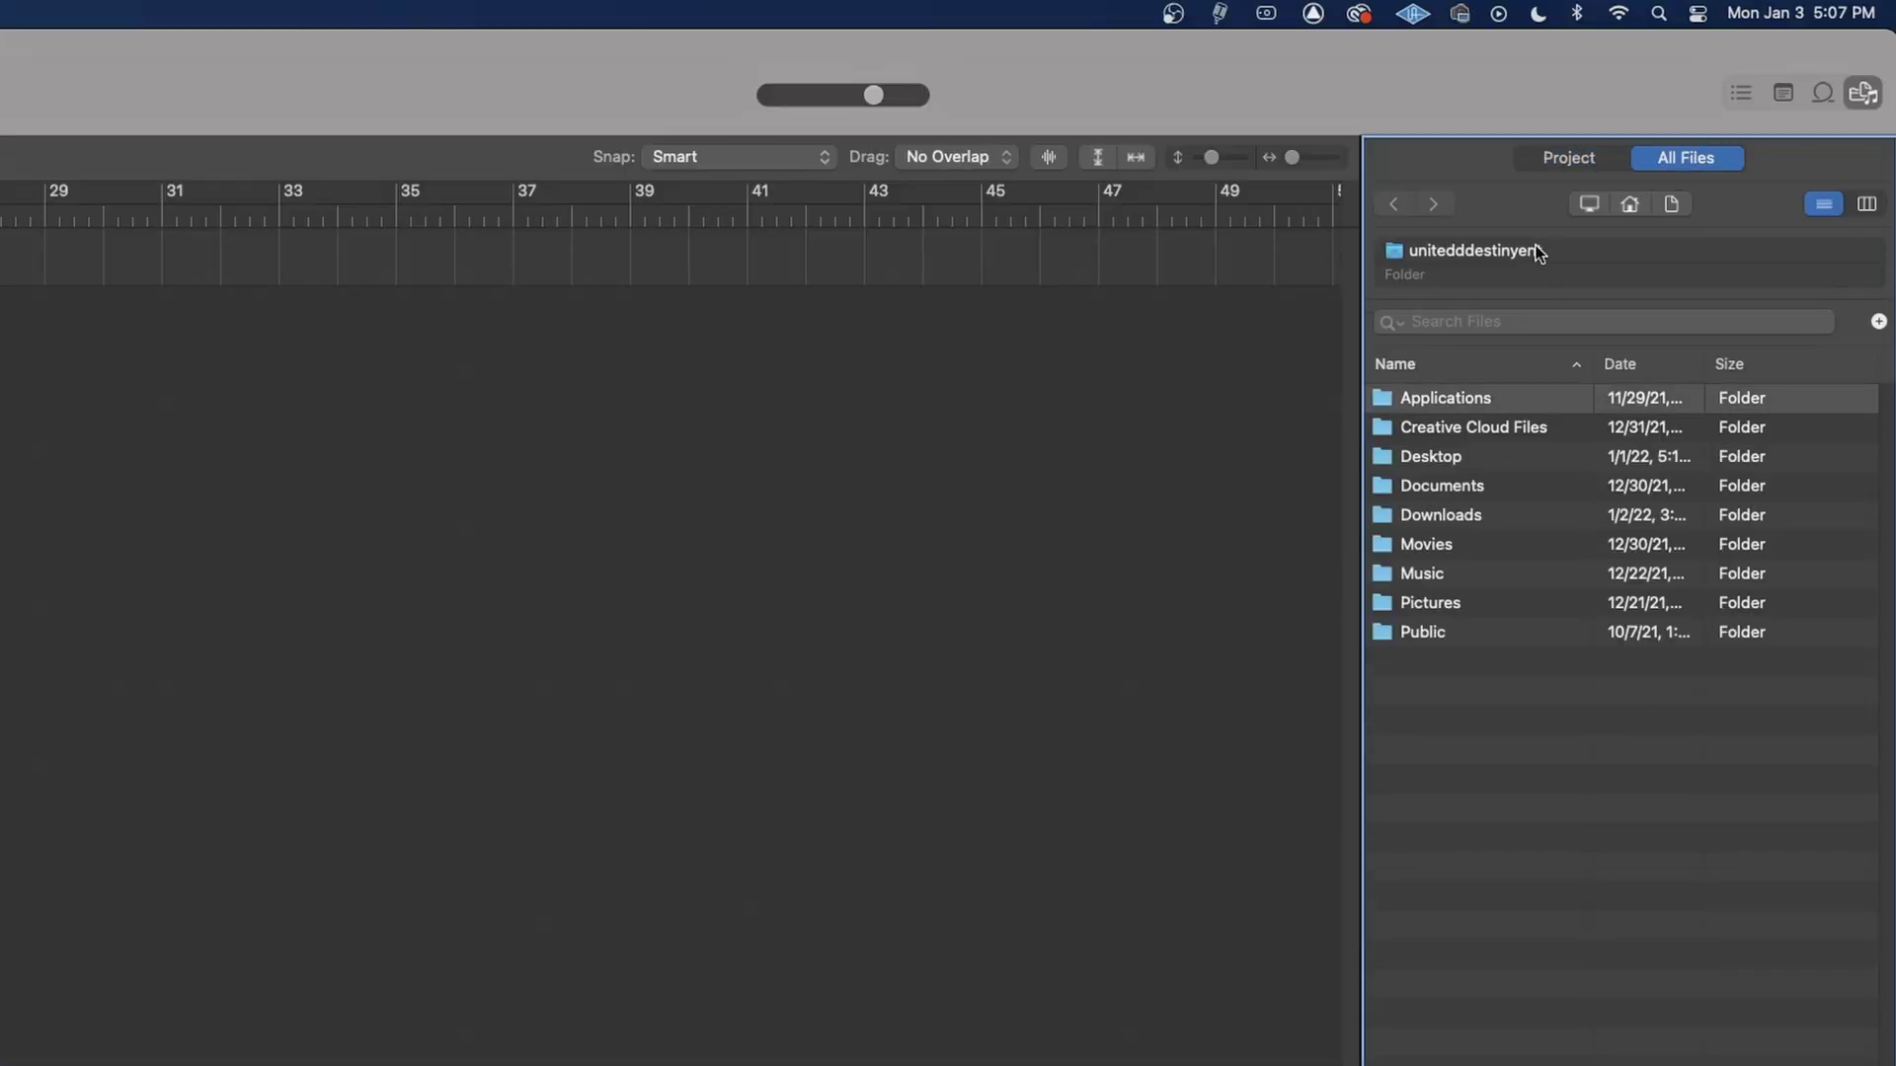
left_click(1590, 205)
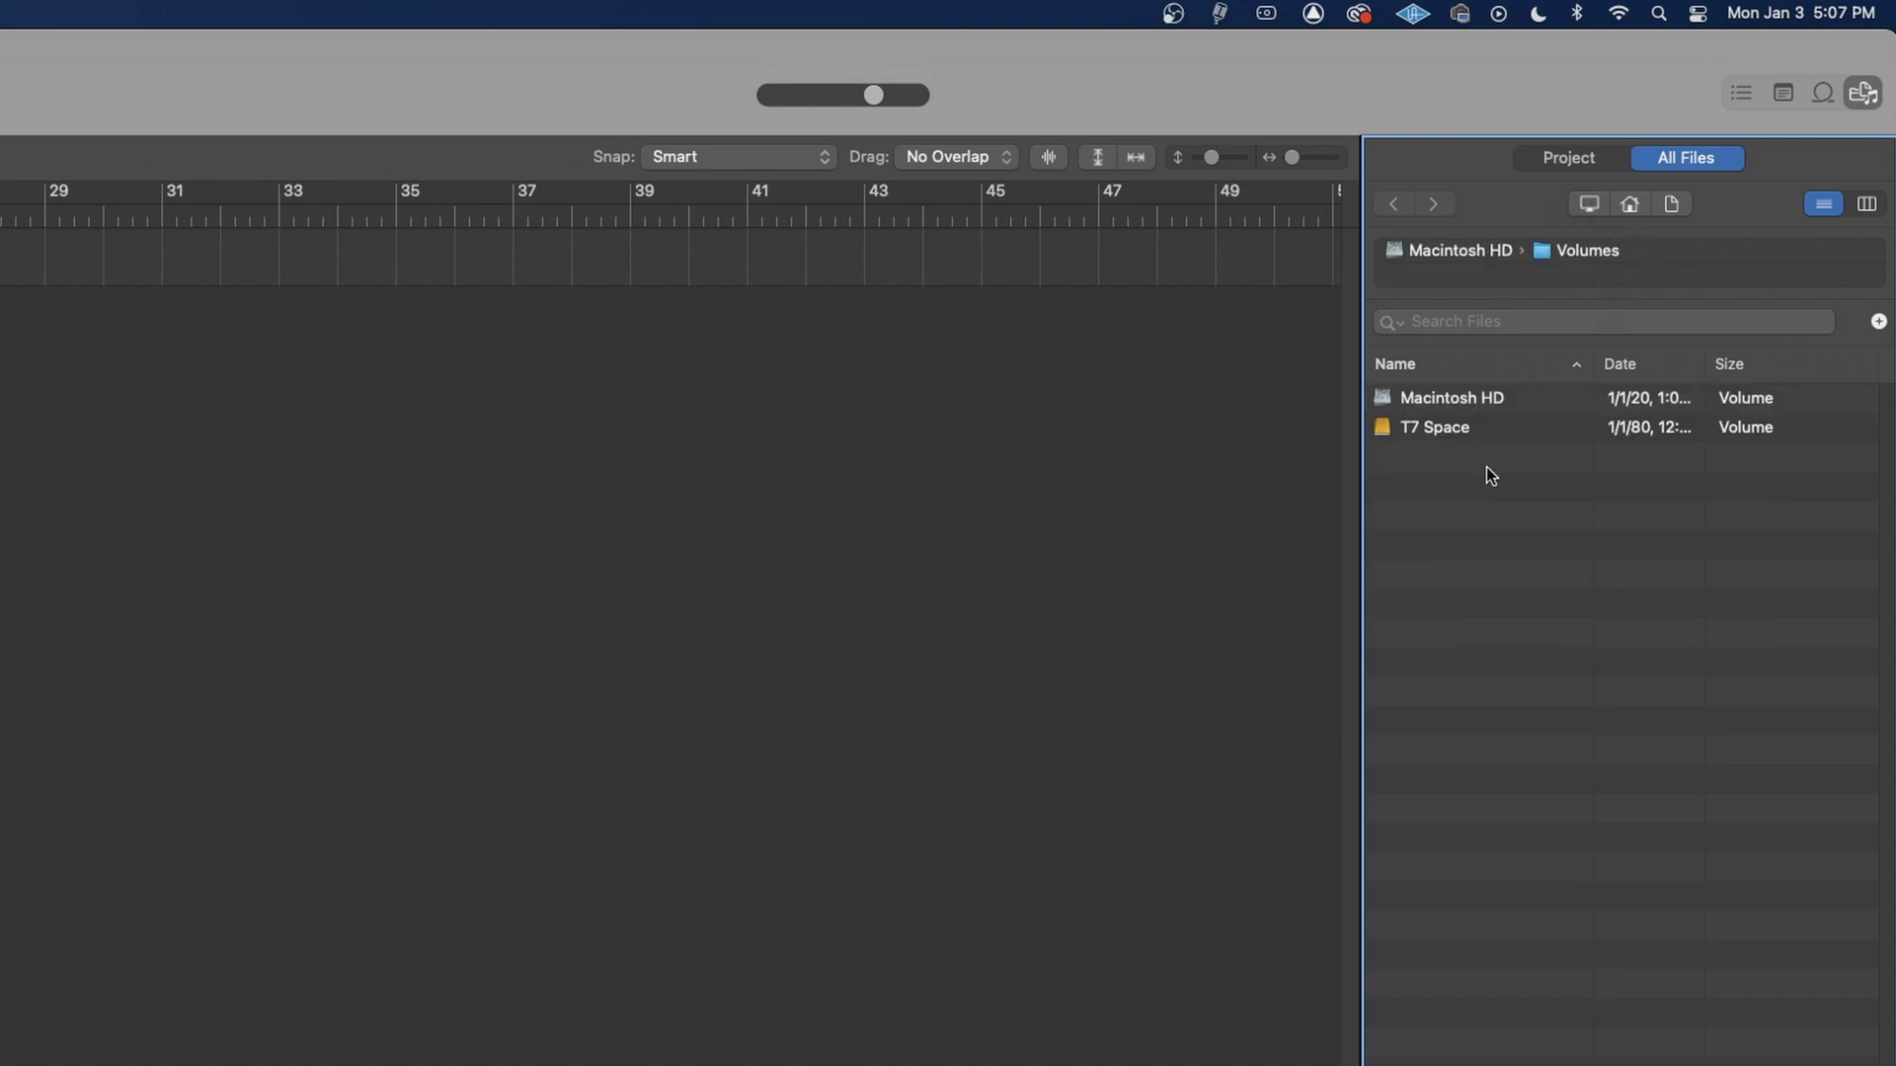
left_click(1452, 428)
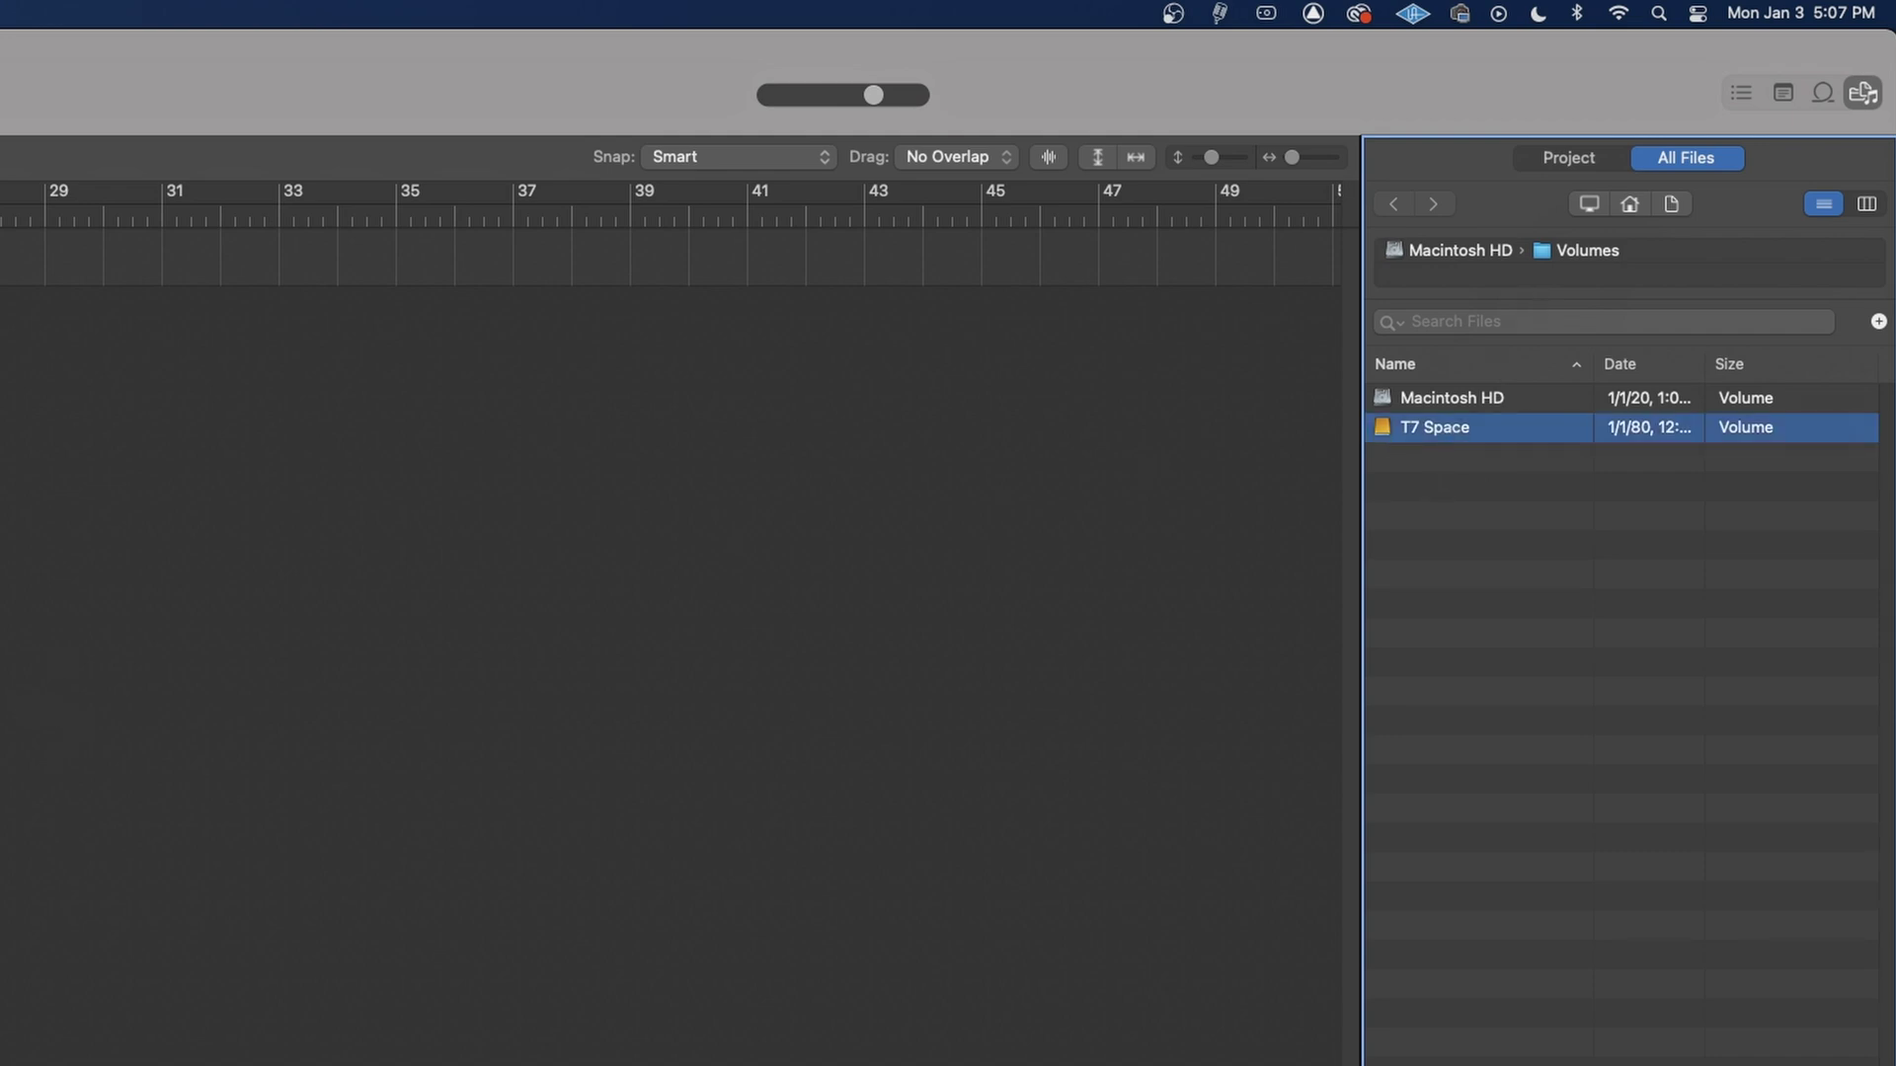
double_click(1452, 429)
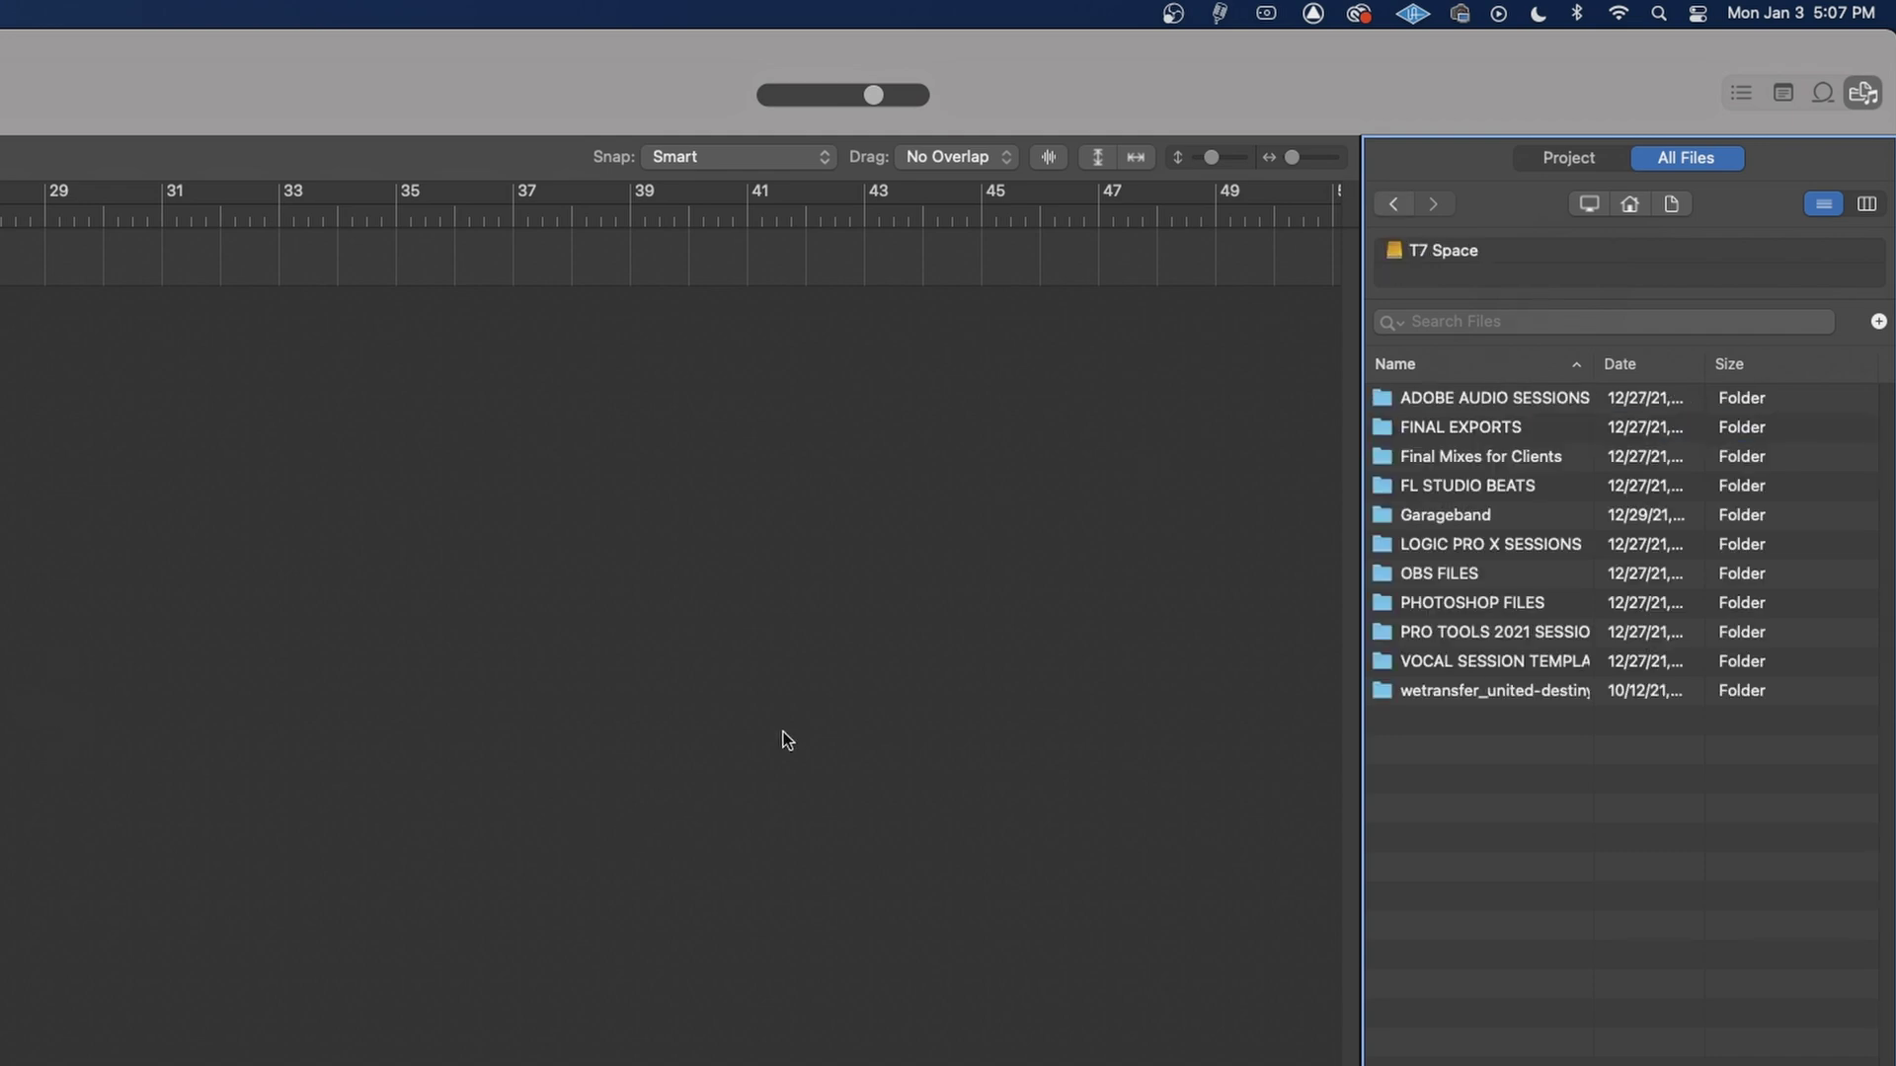
double_click(1467, 513)
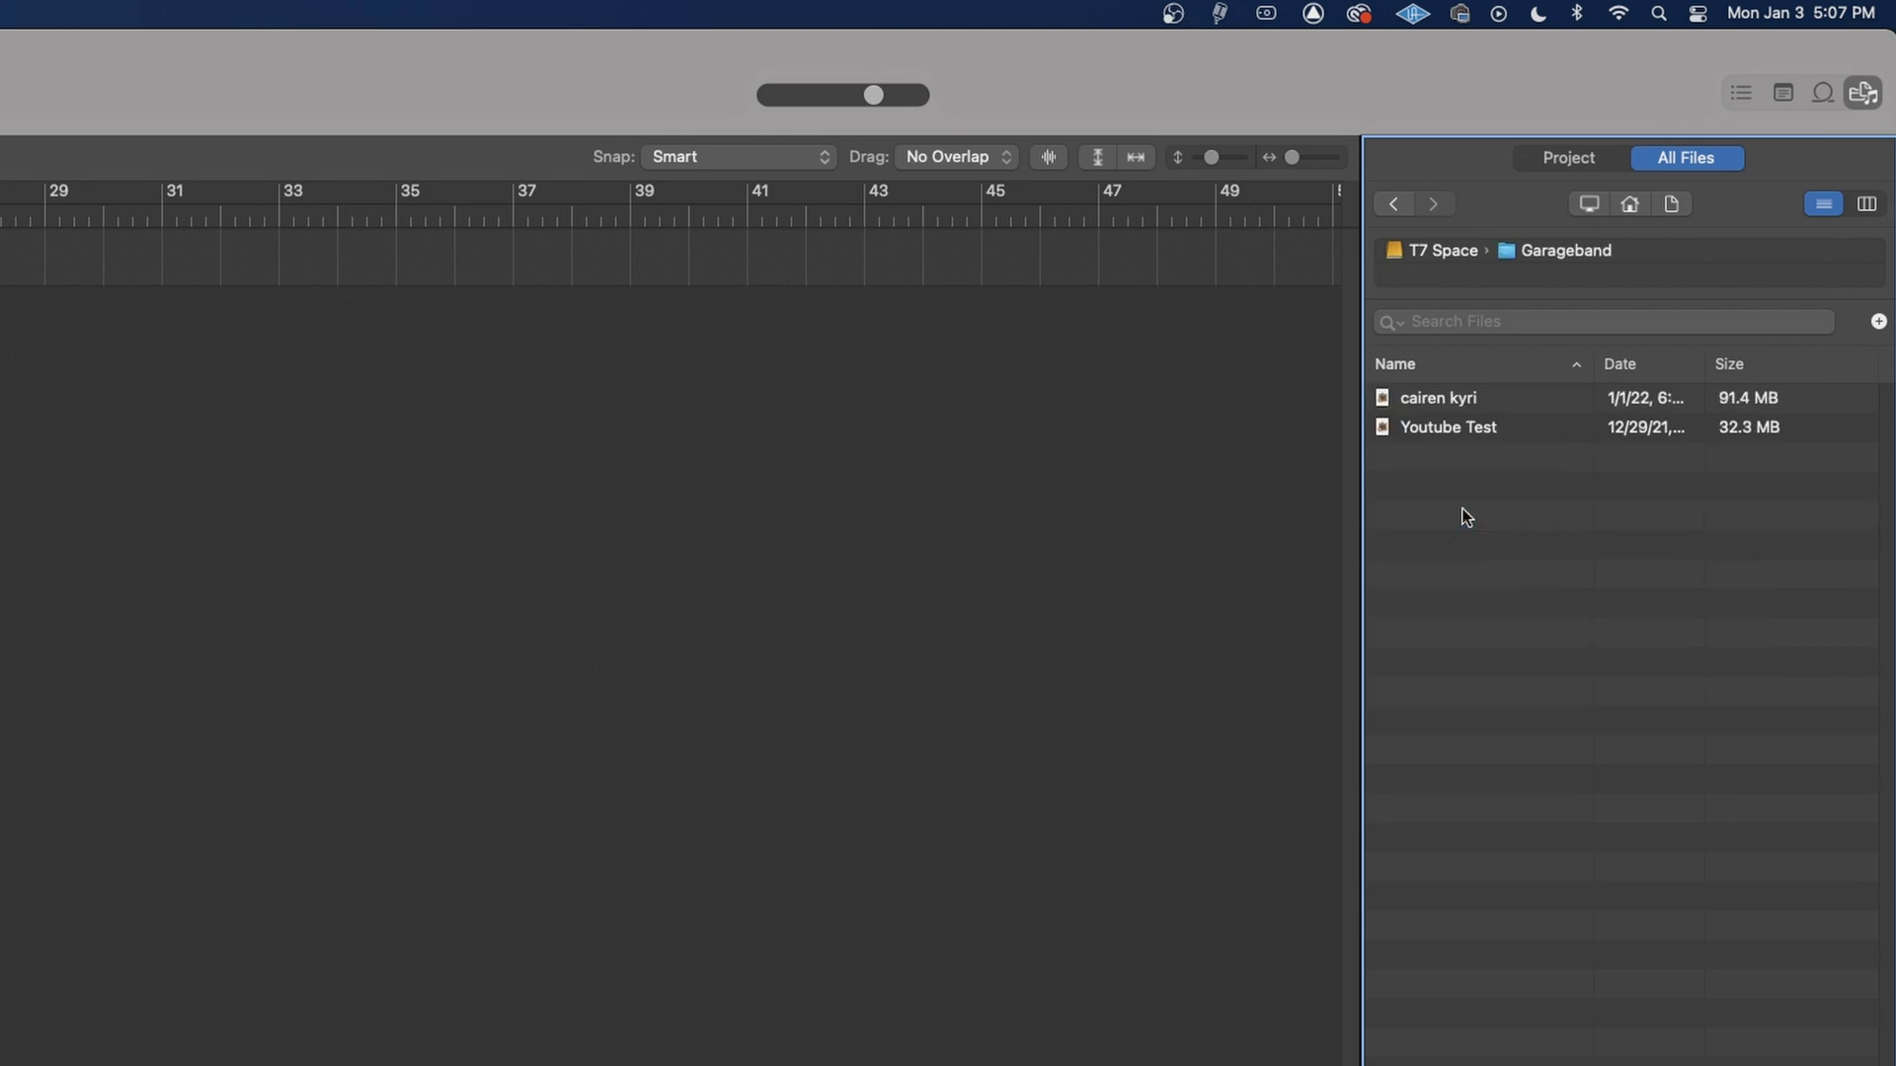
left_click(1409, 397)
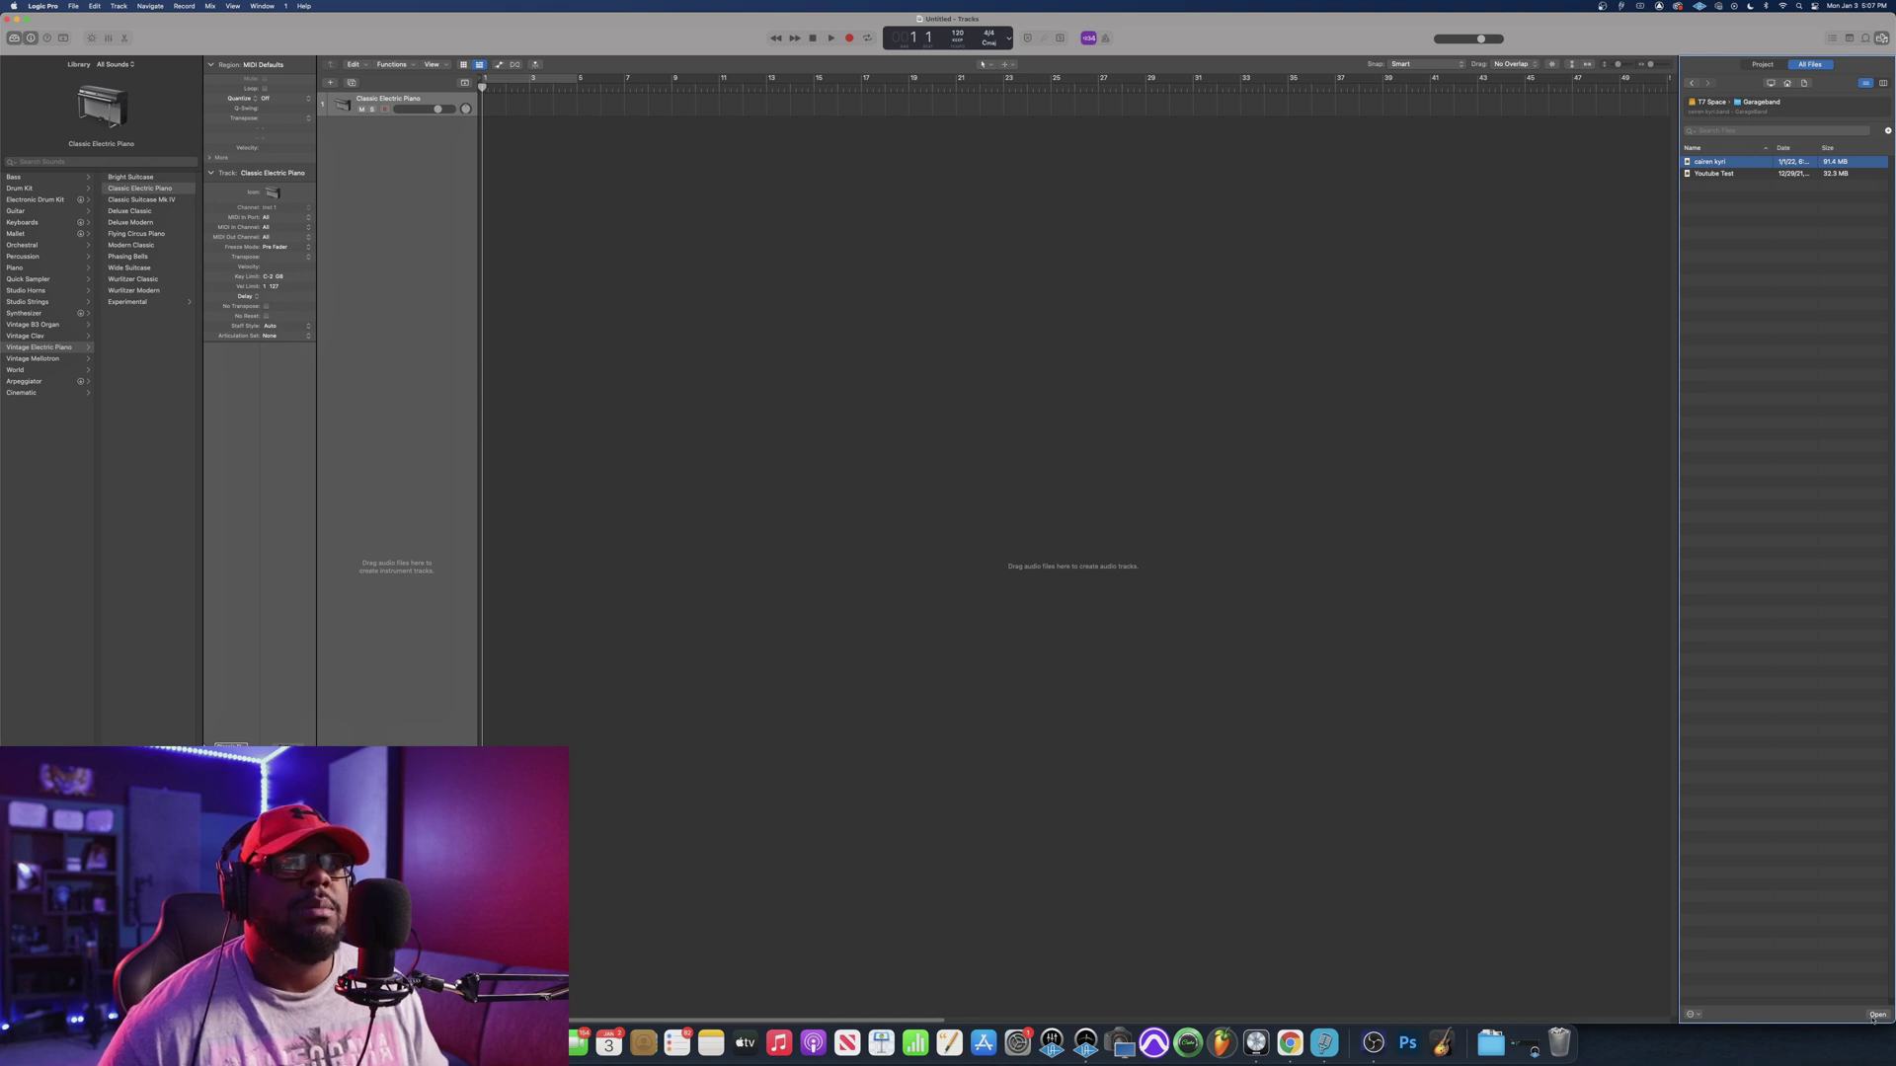
Step: Open 'cairen kyri', closing the empty project, and save it as 'Praise song'
left_click(1879, 1017)
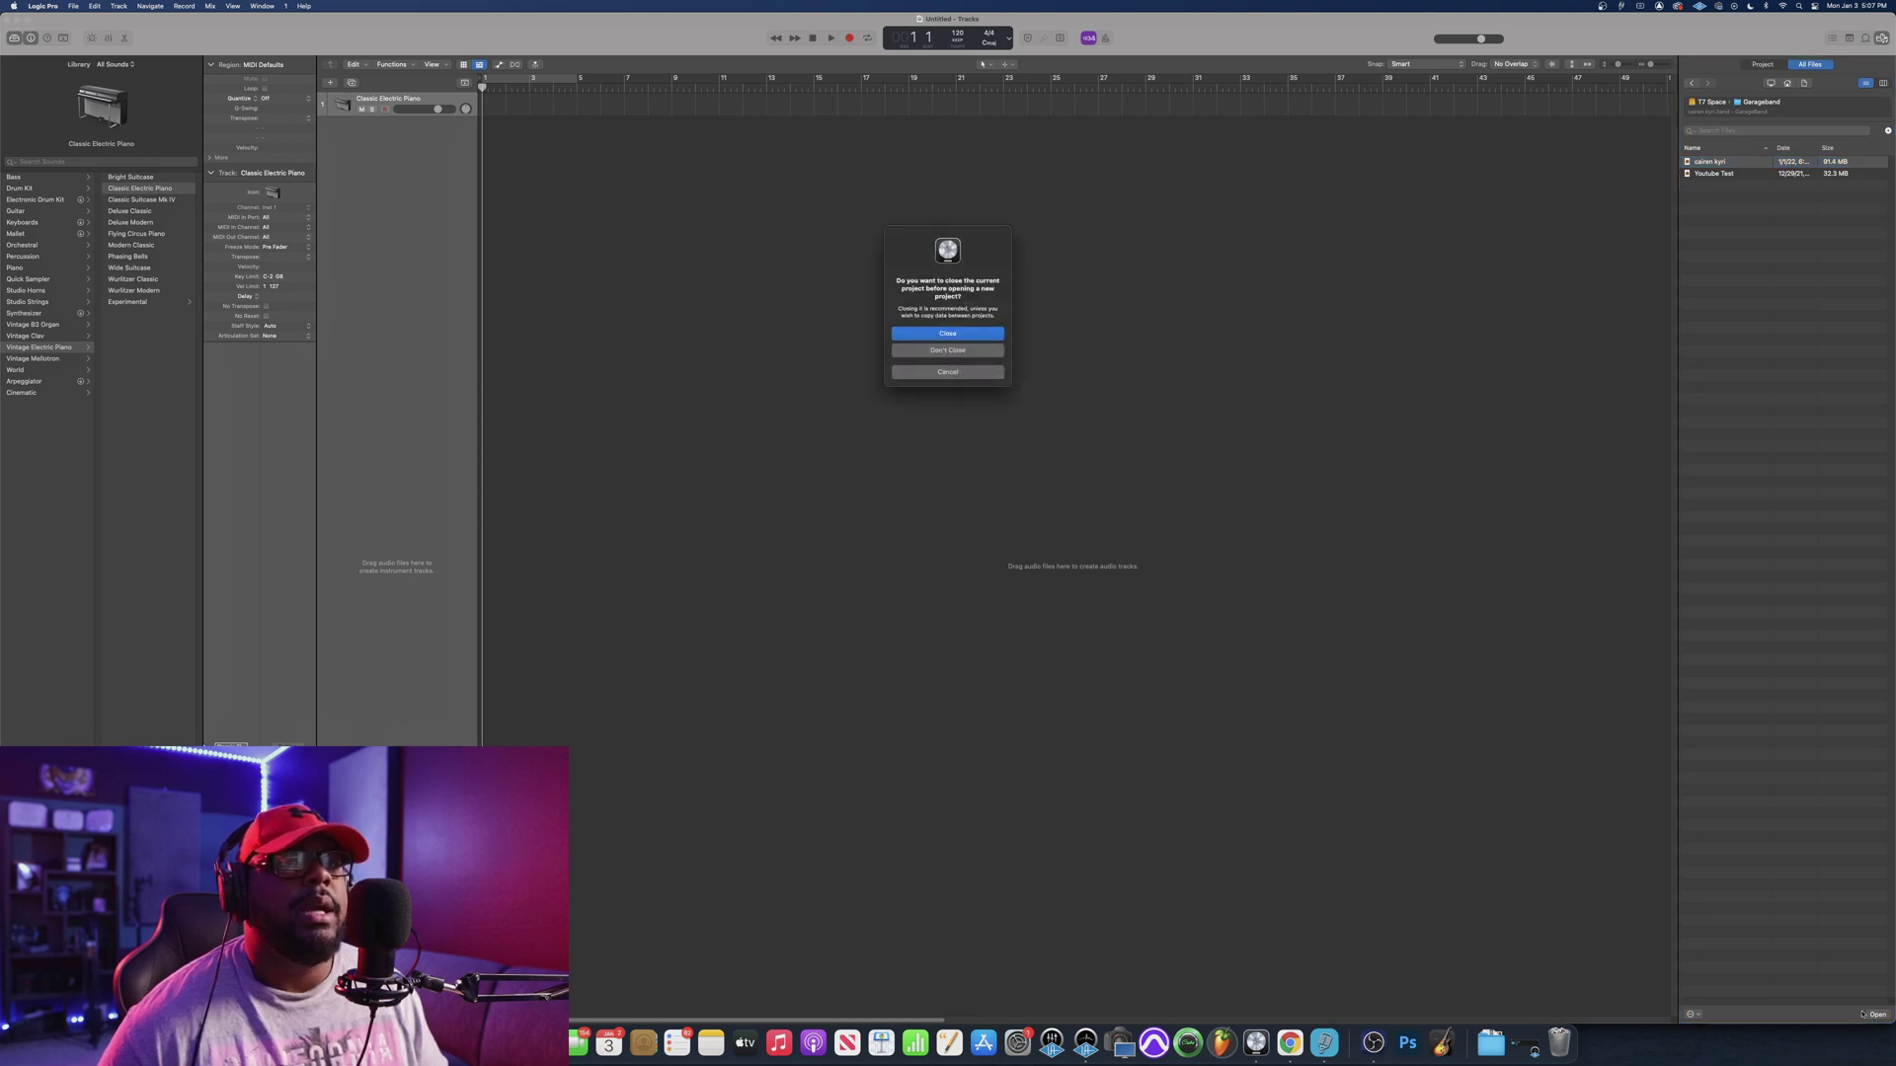
left_click(954, 336)
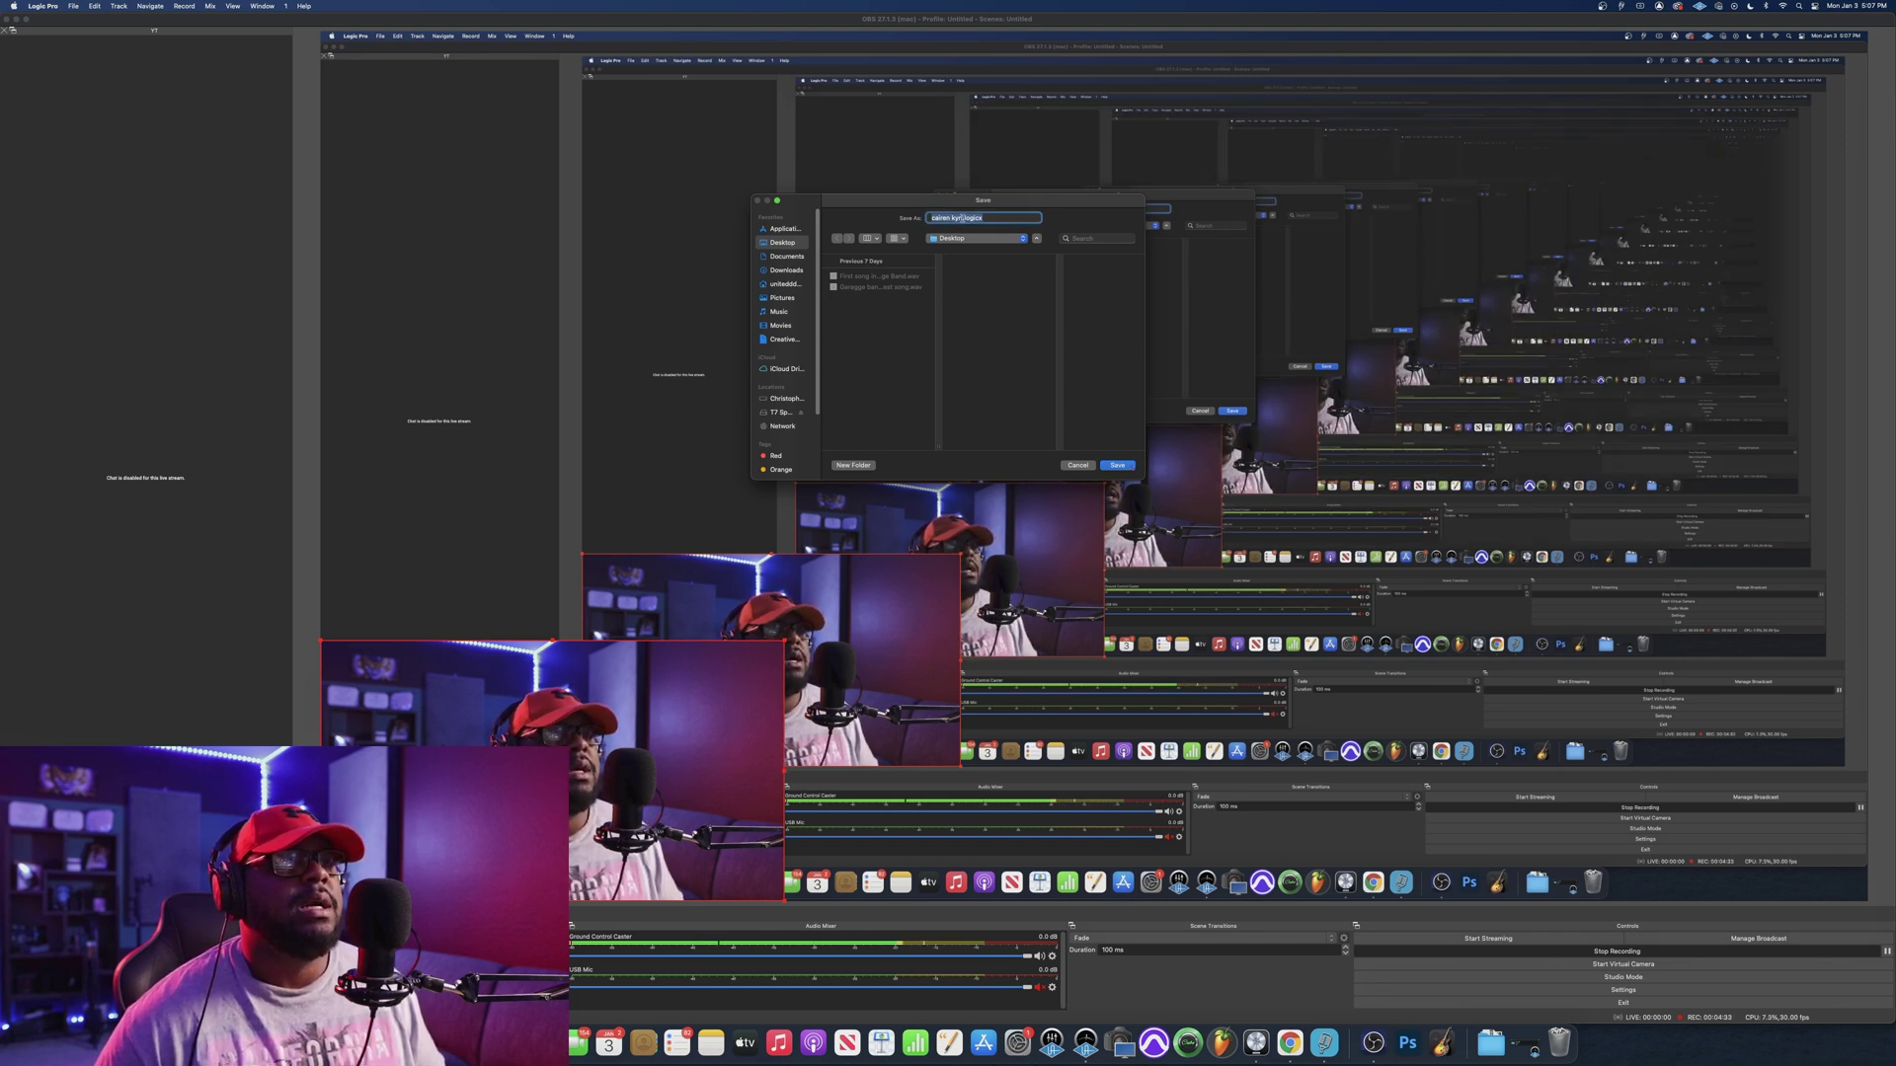
key("Right")
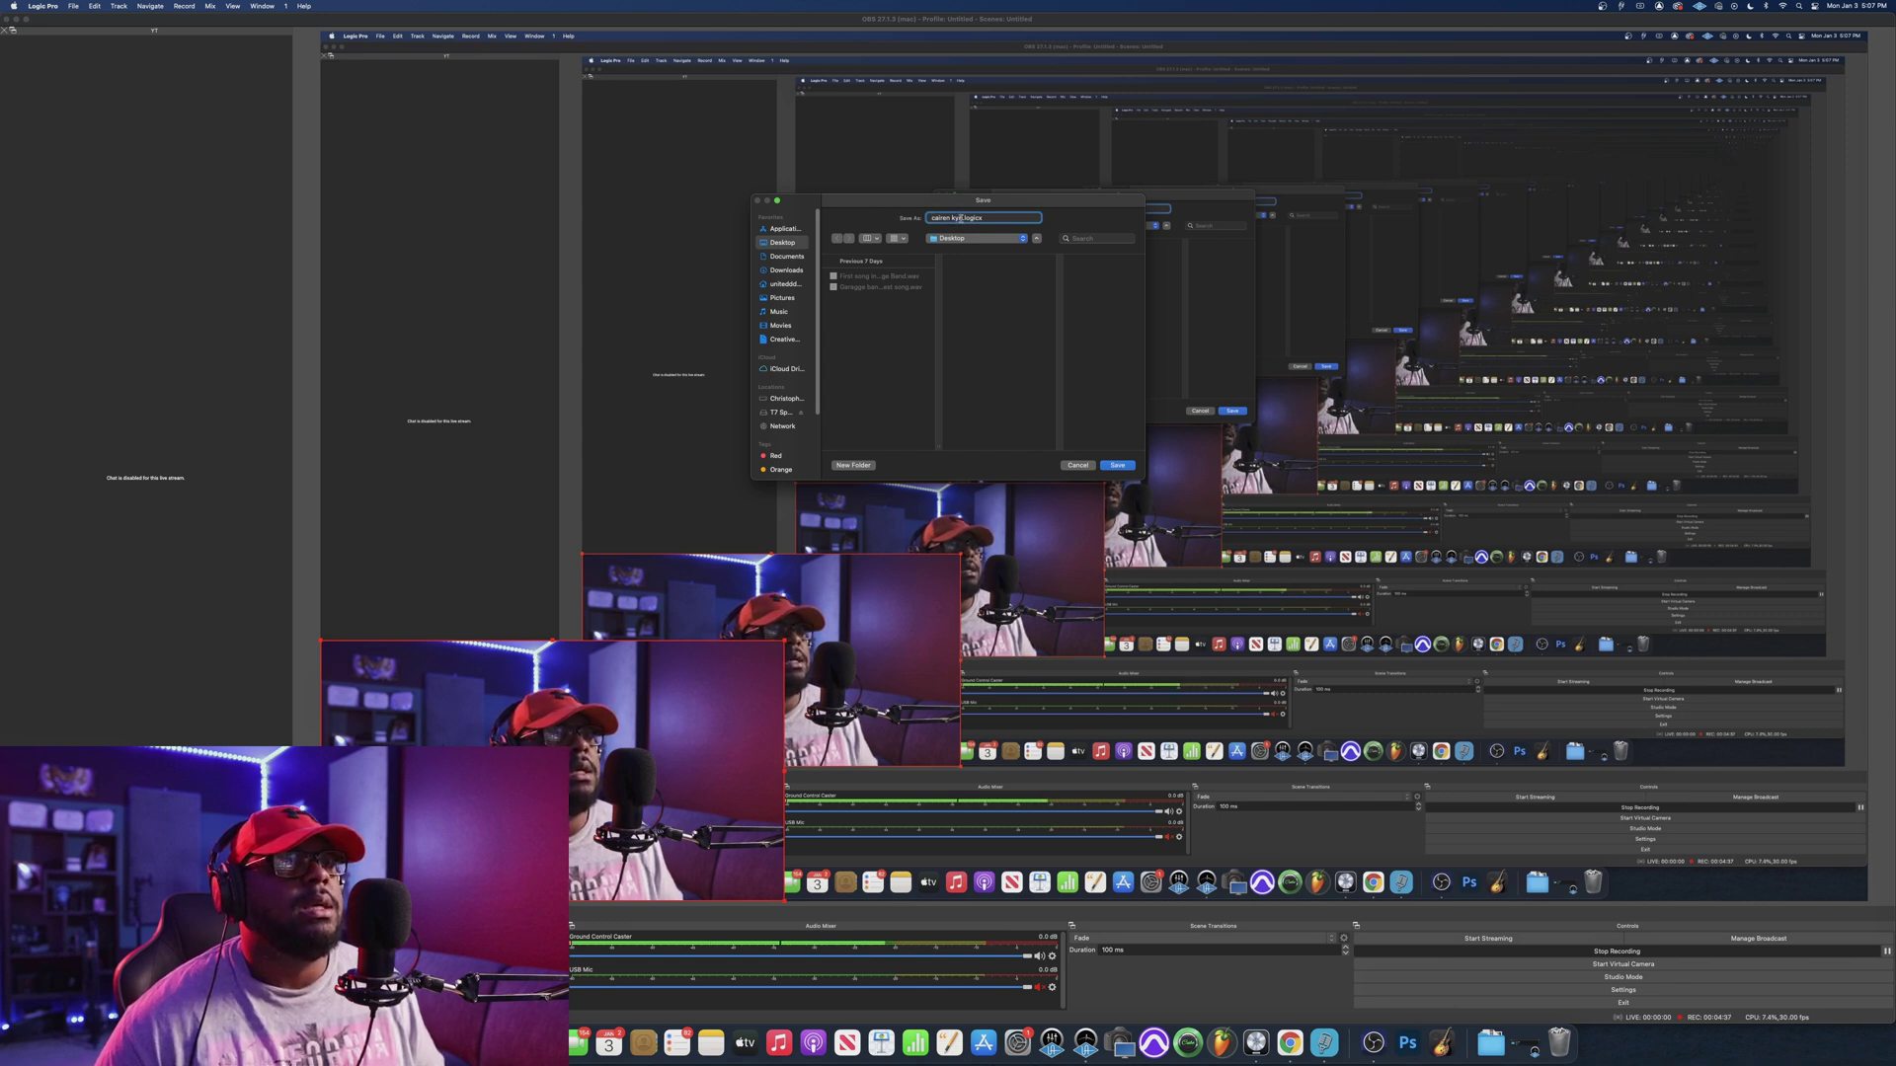
double_click(959, 218)
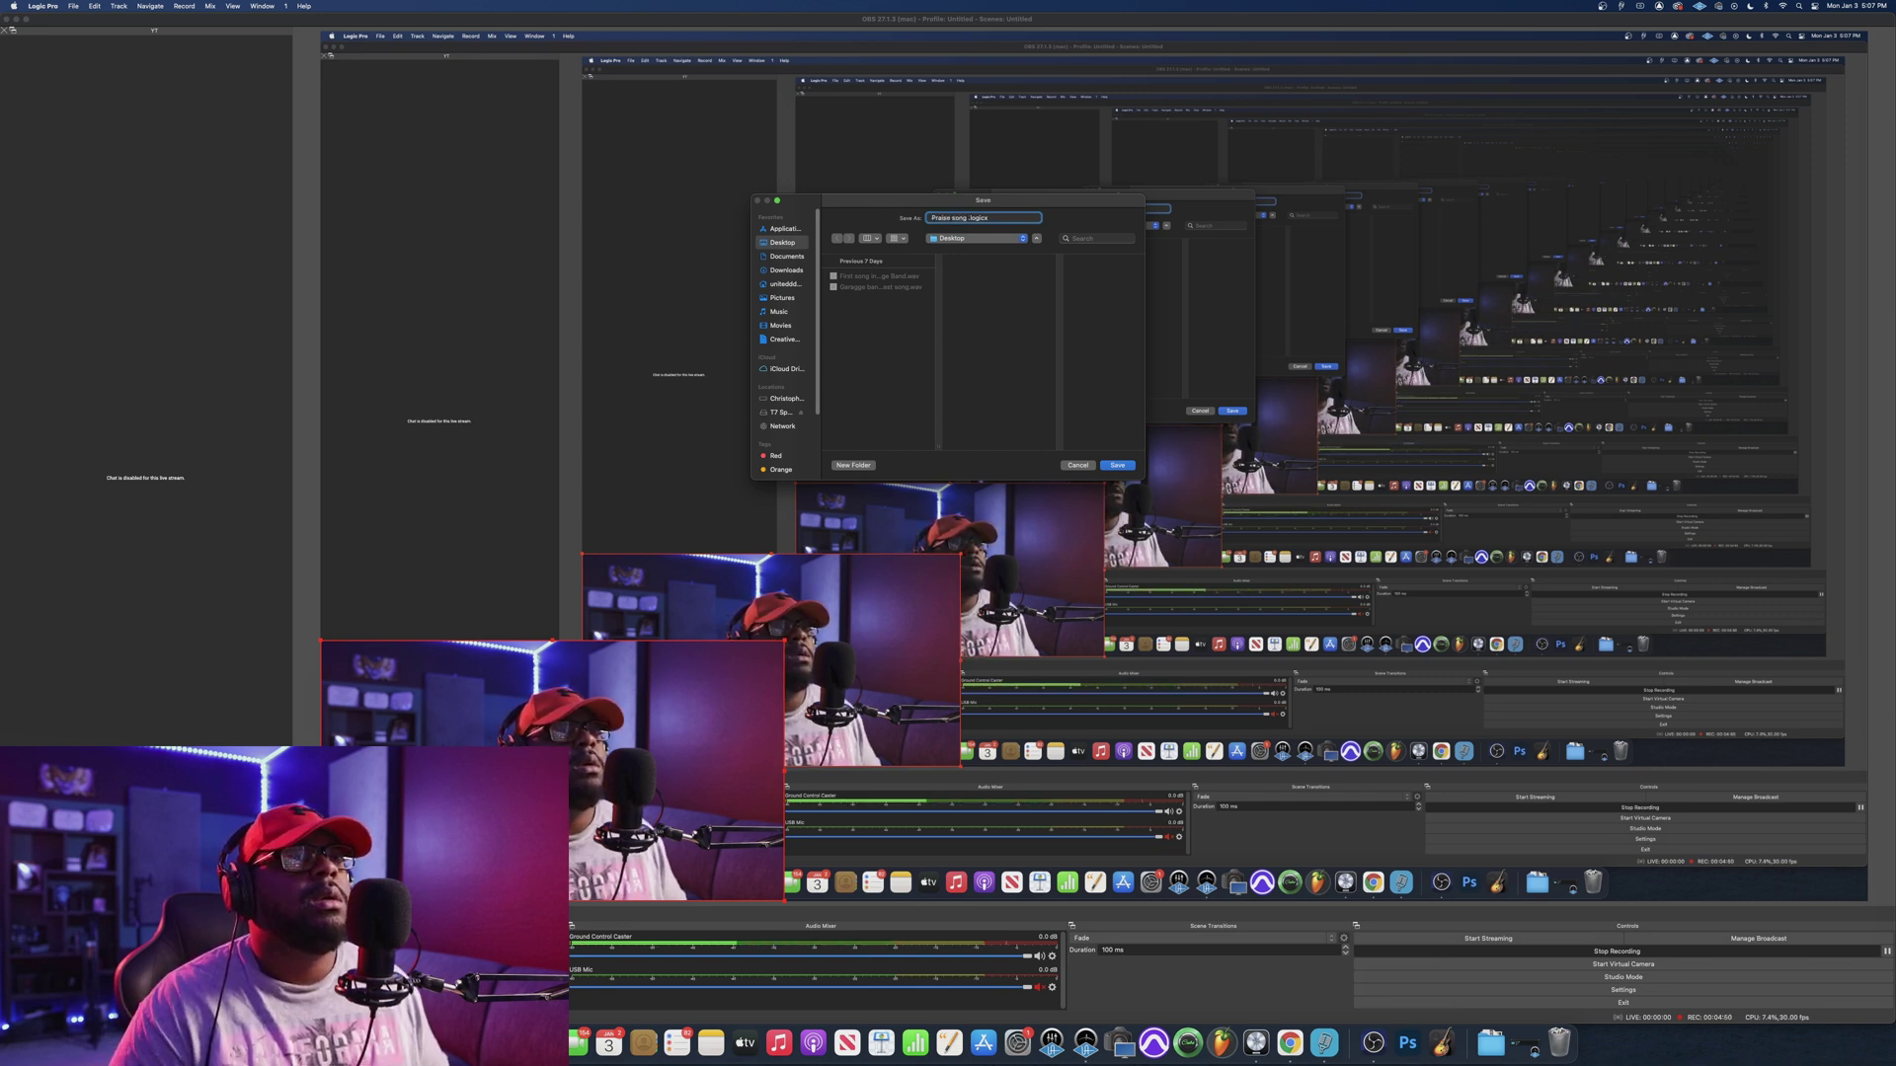
key("Return")
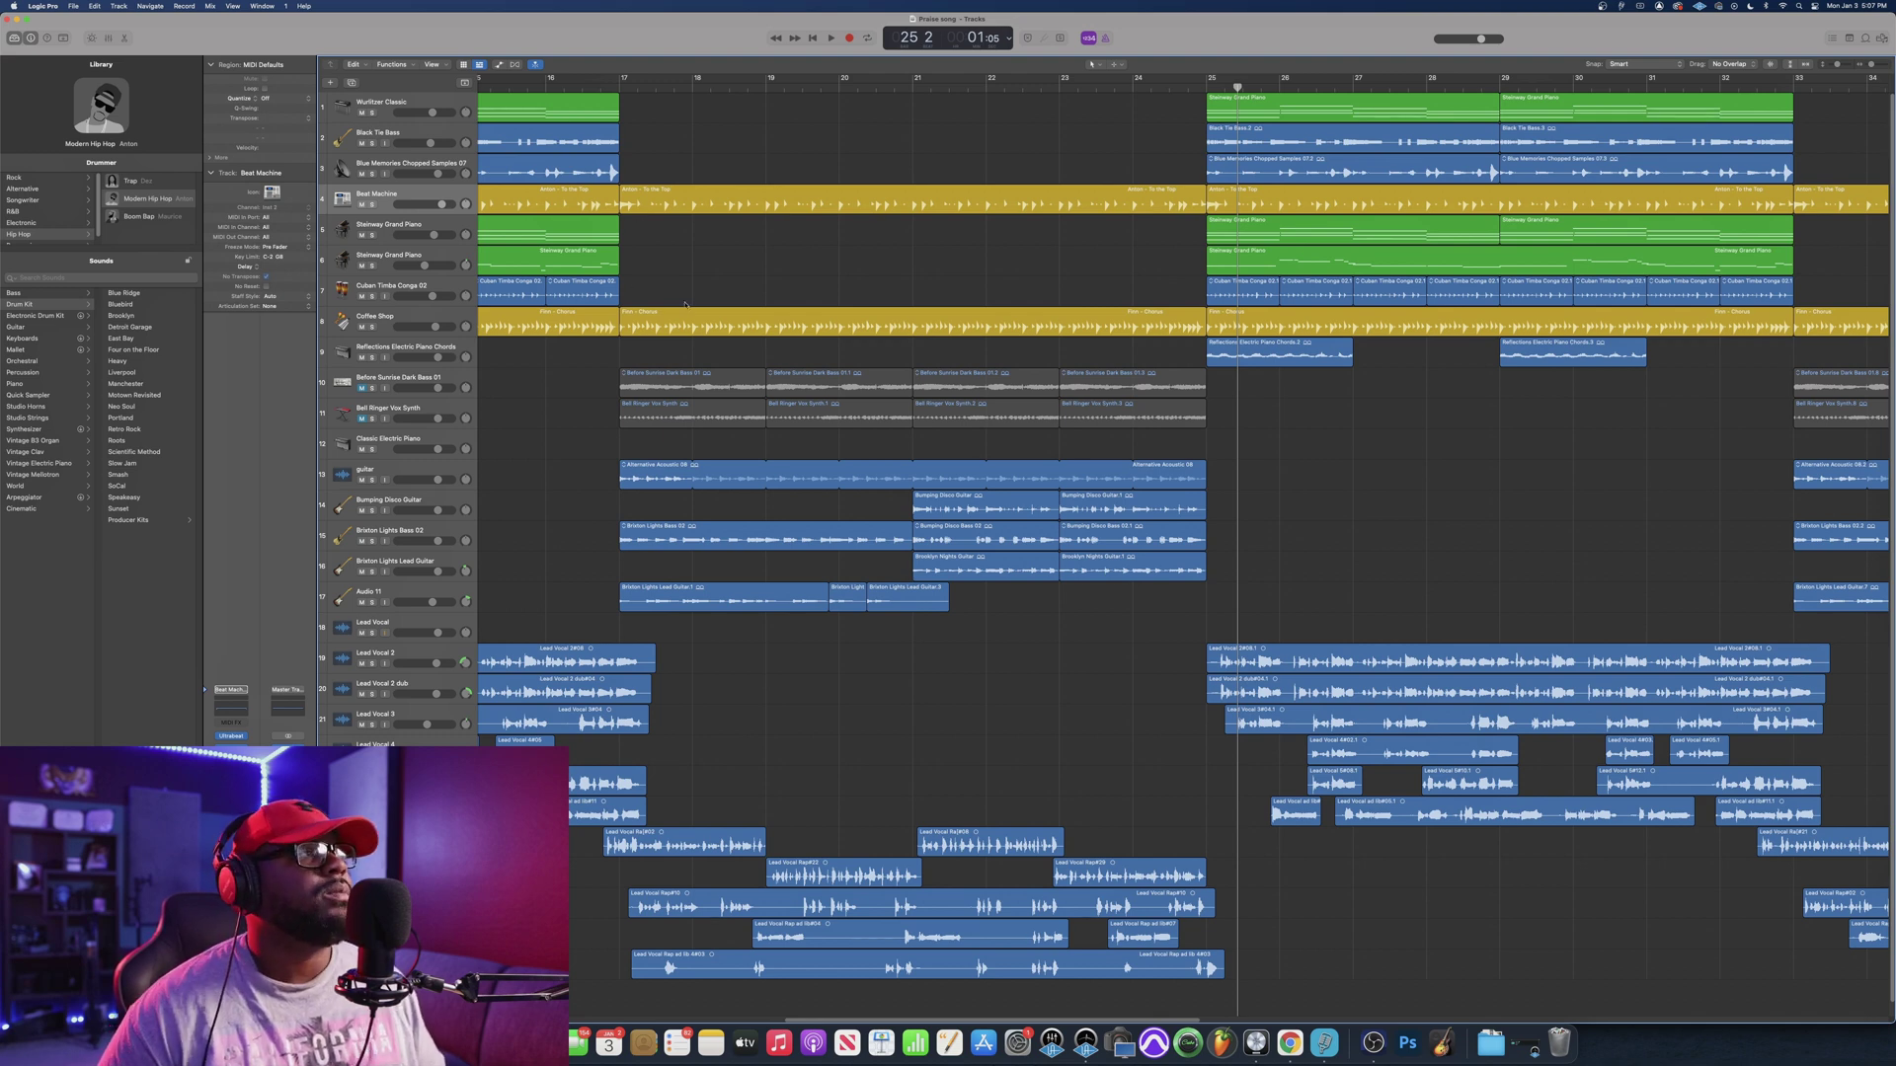
Step: Move the playhead to the song's start and select the Lead Vocal track
key("Return")
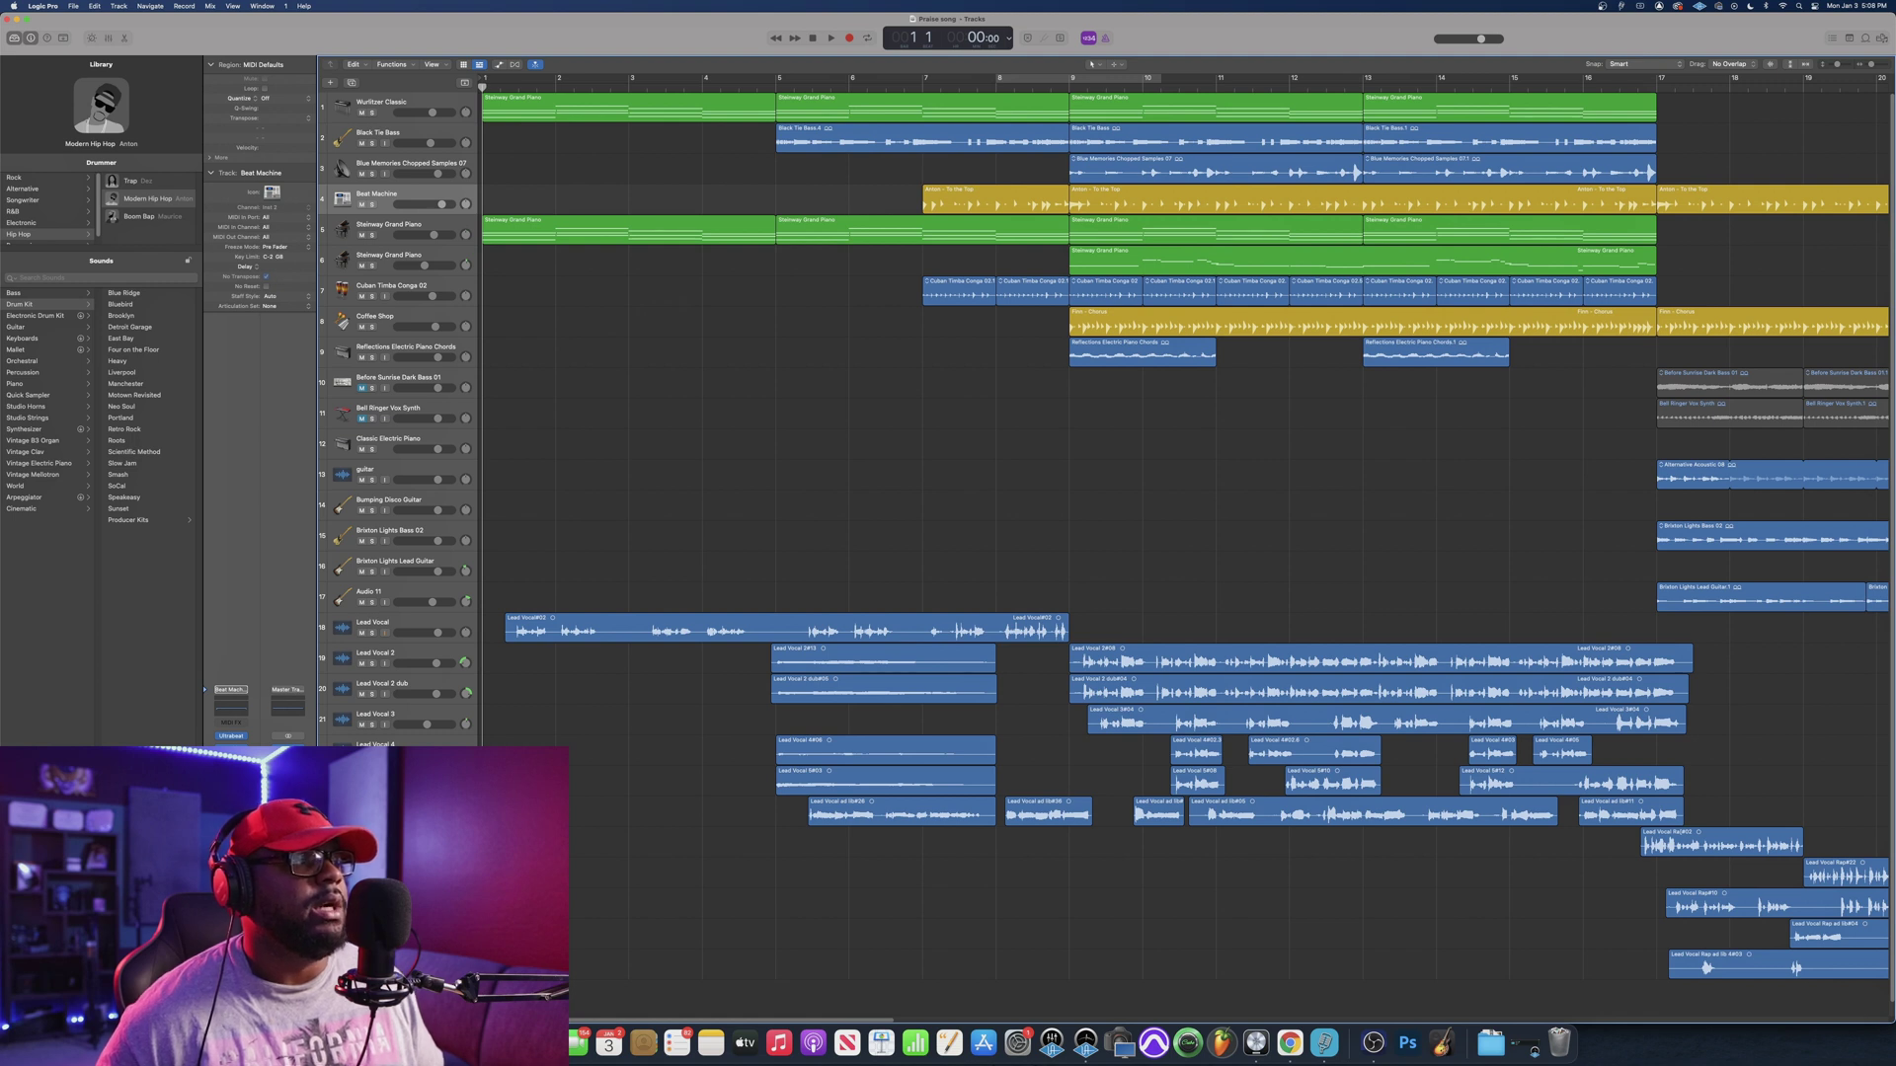
left_click(400, 630)
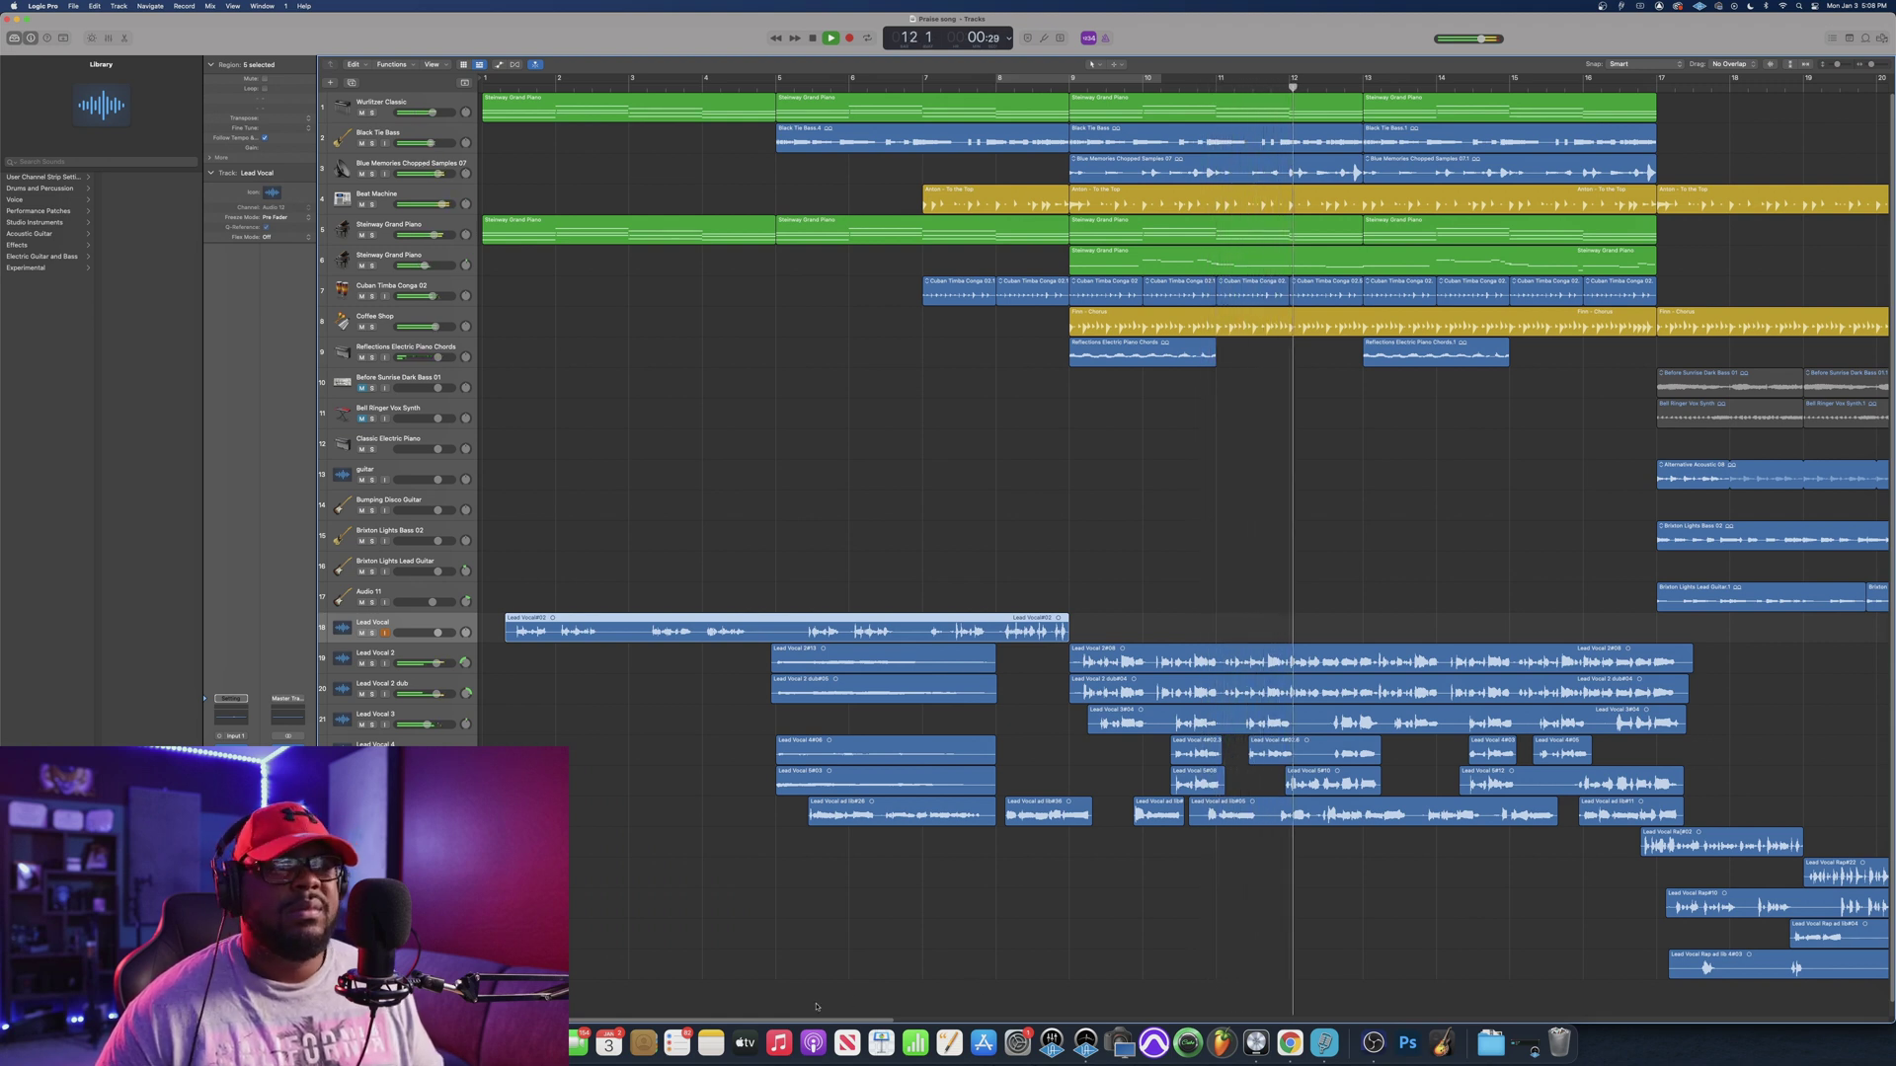
scroll(949, 888, "right", 10)
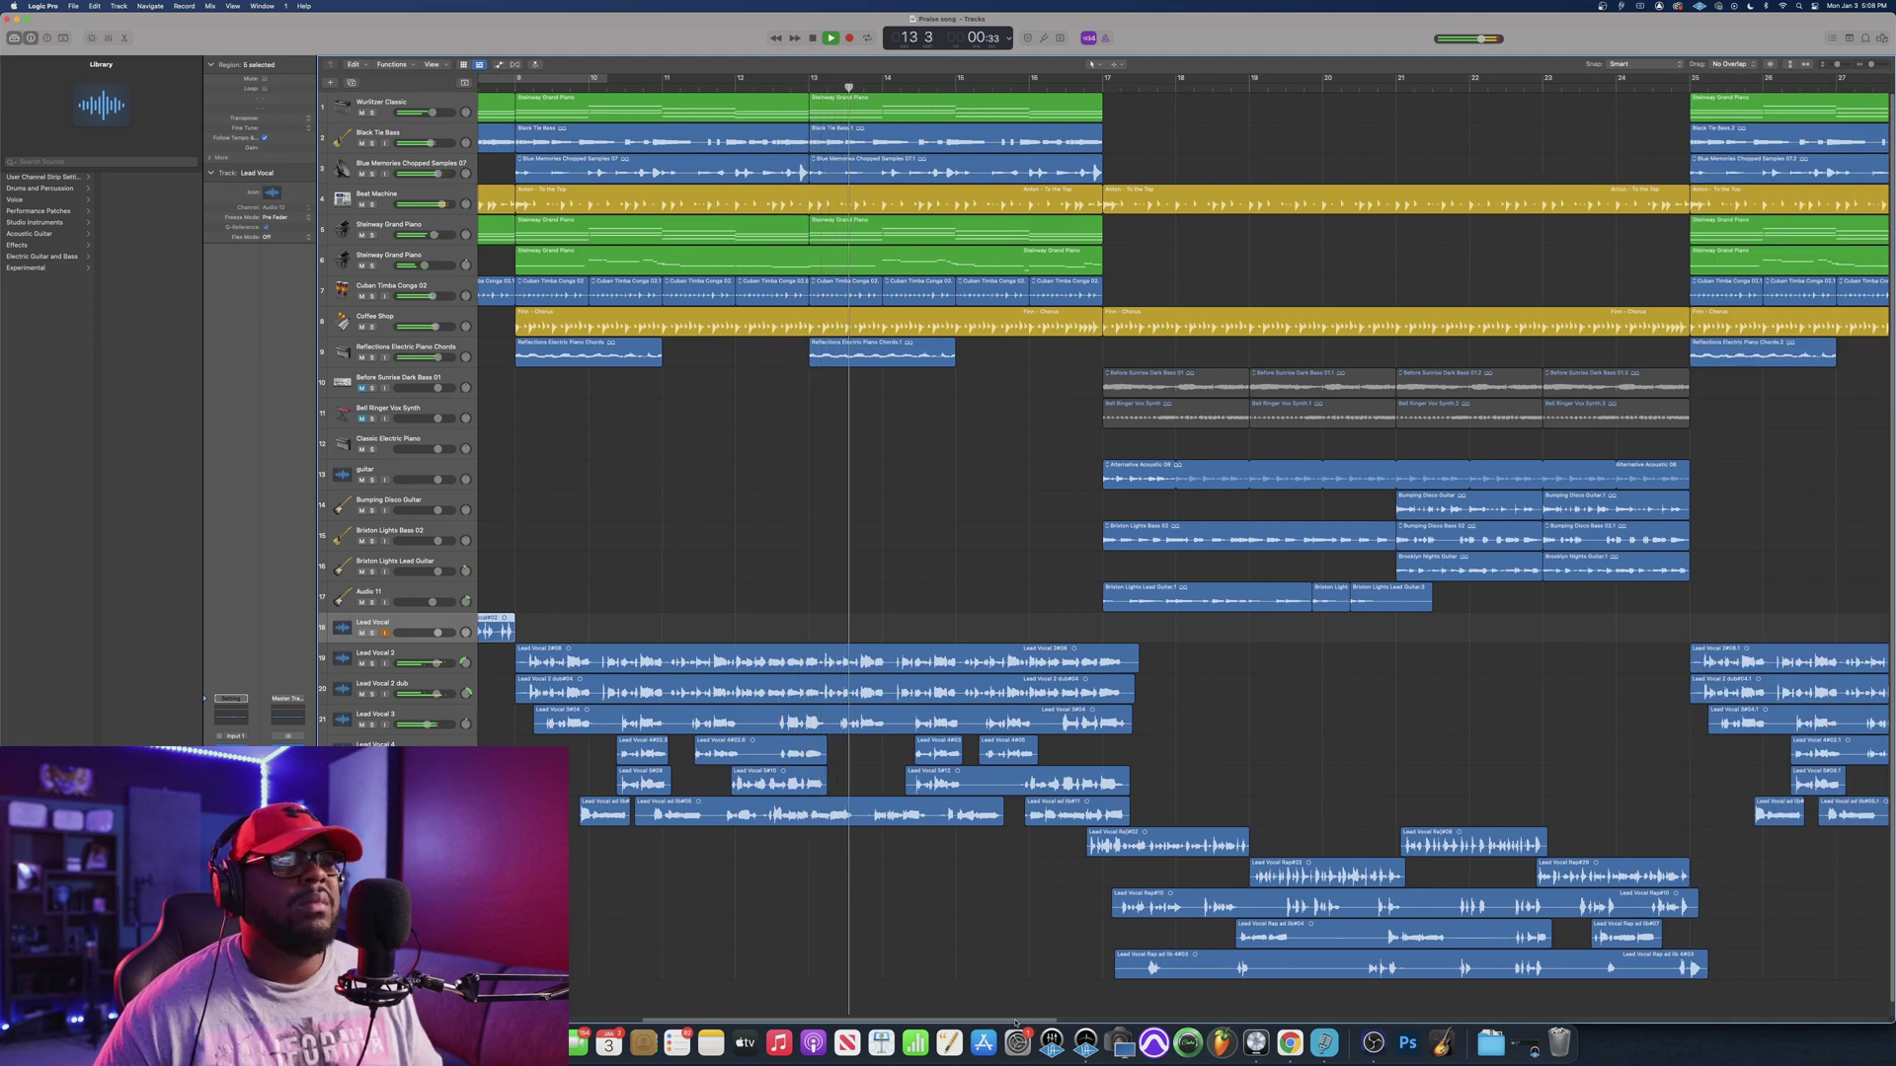
scroll(1038, 593, "right", 10)
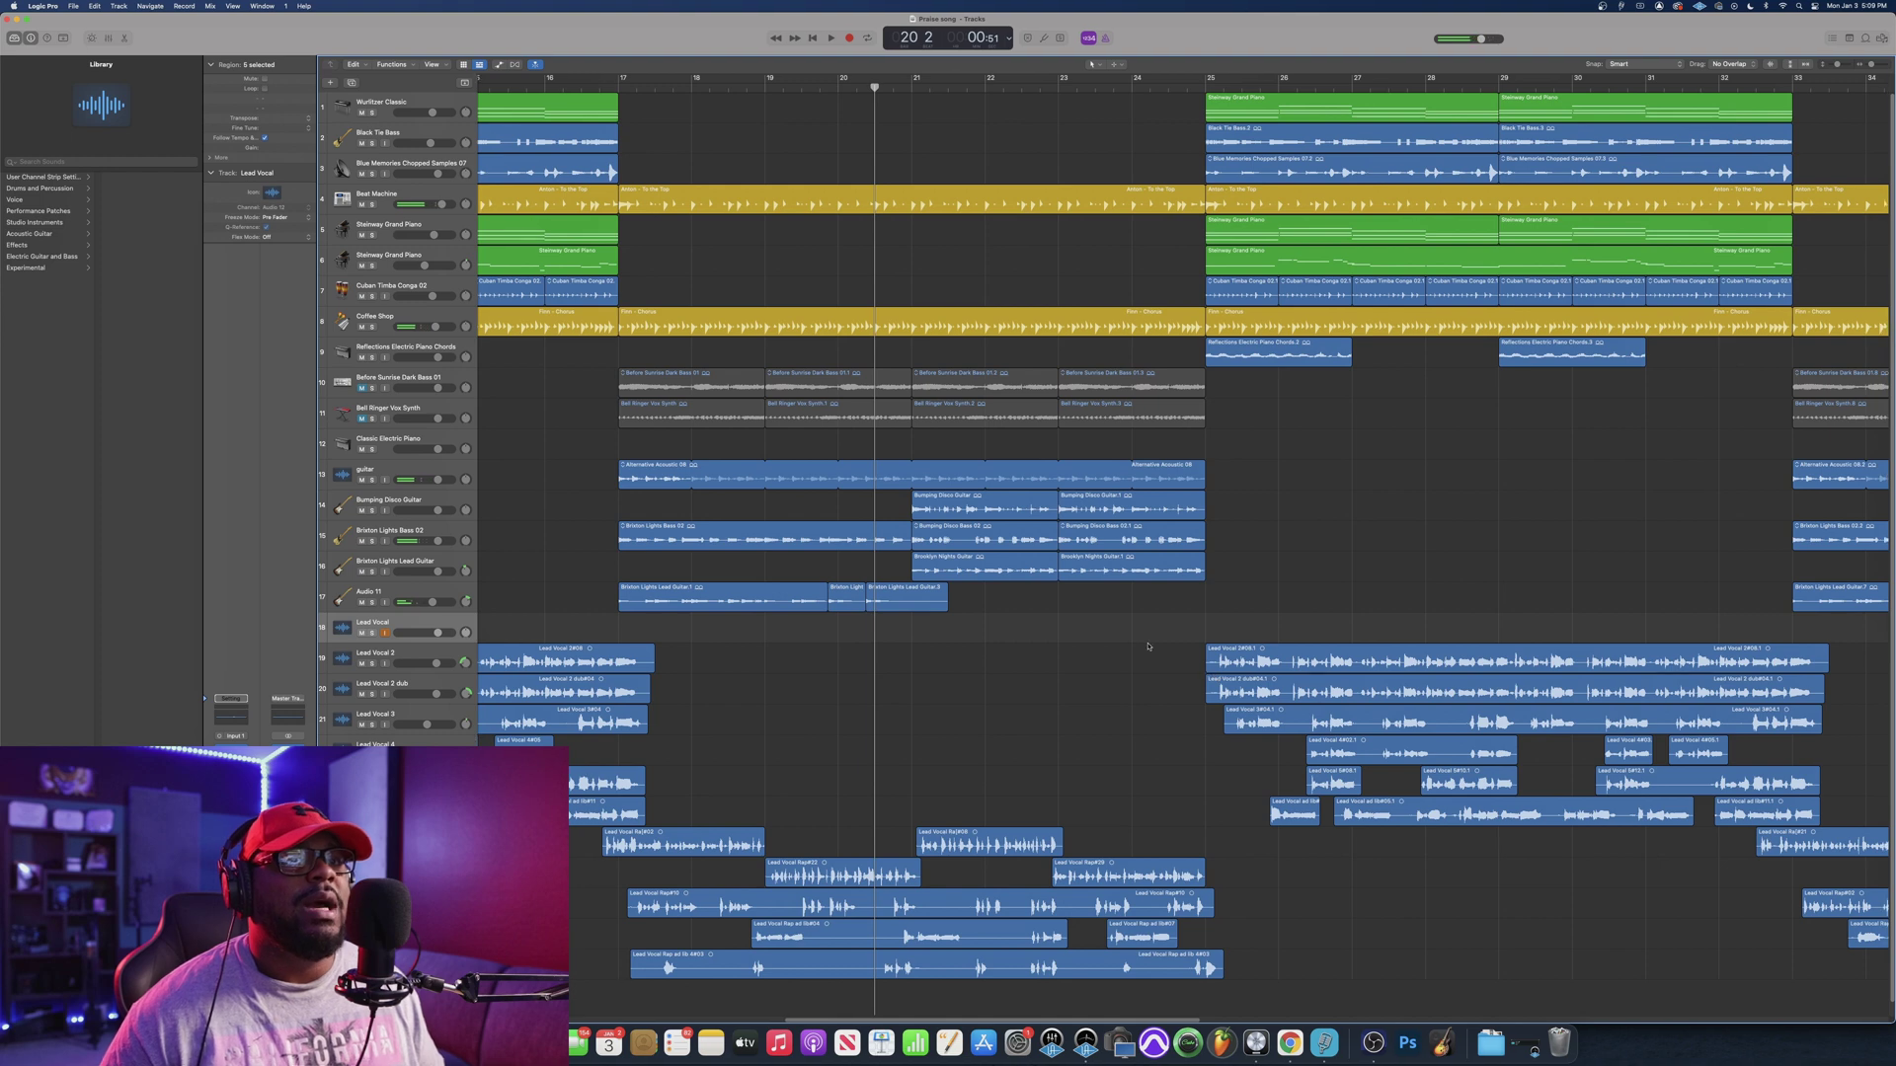
scroll(1097, 659, "right", 5)
scroll(1097, 659, "right", 5)
scroll(1097, 659, "right", 5)
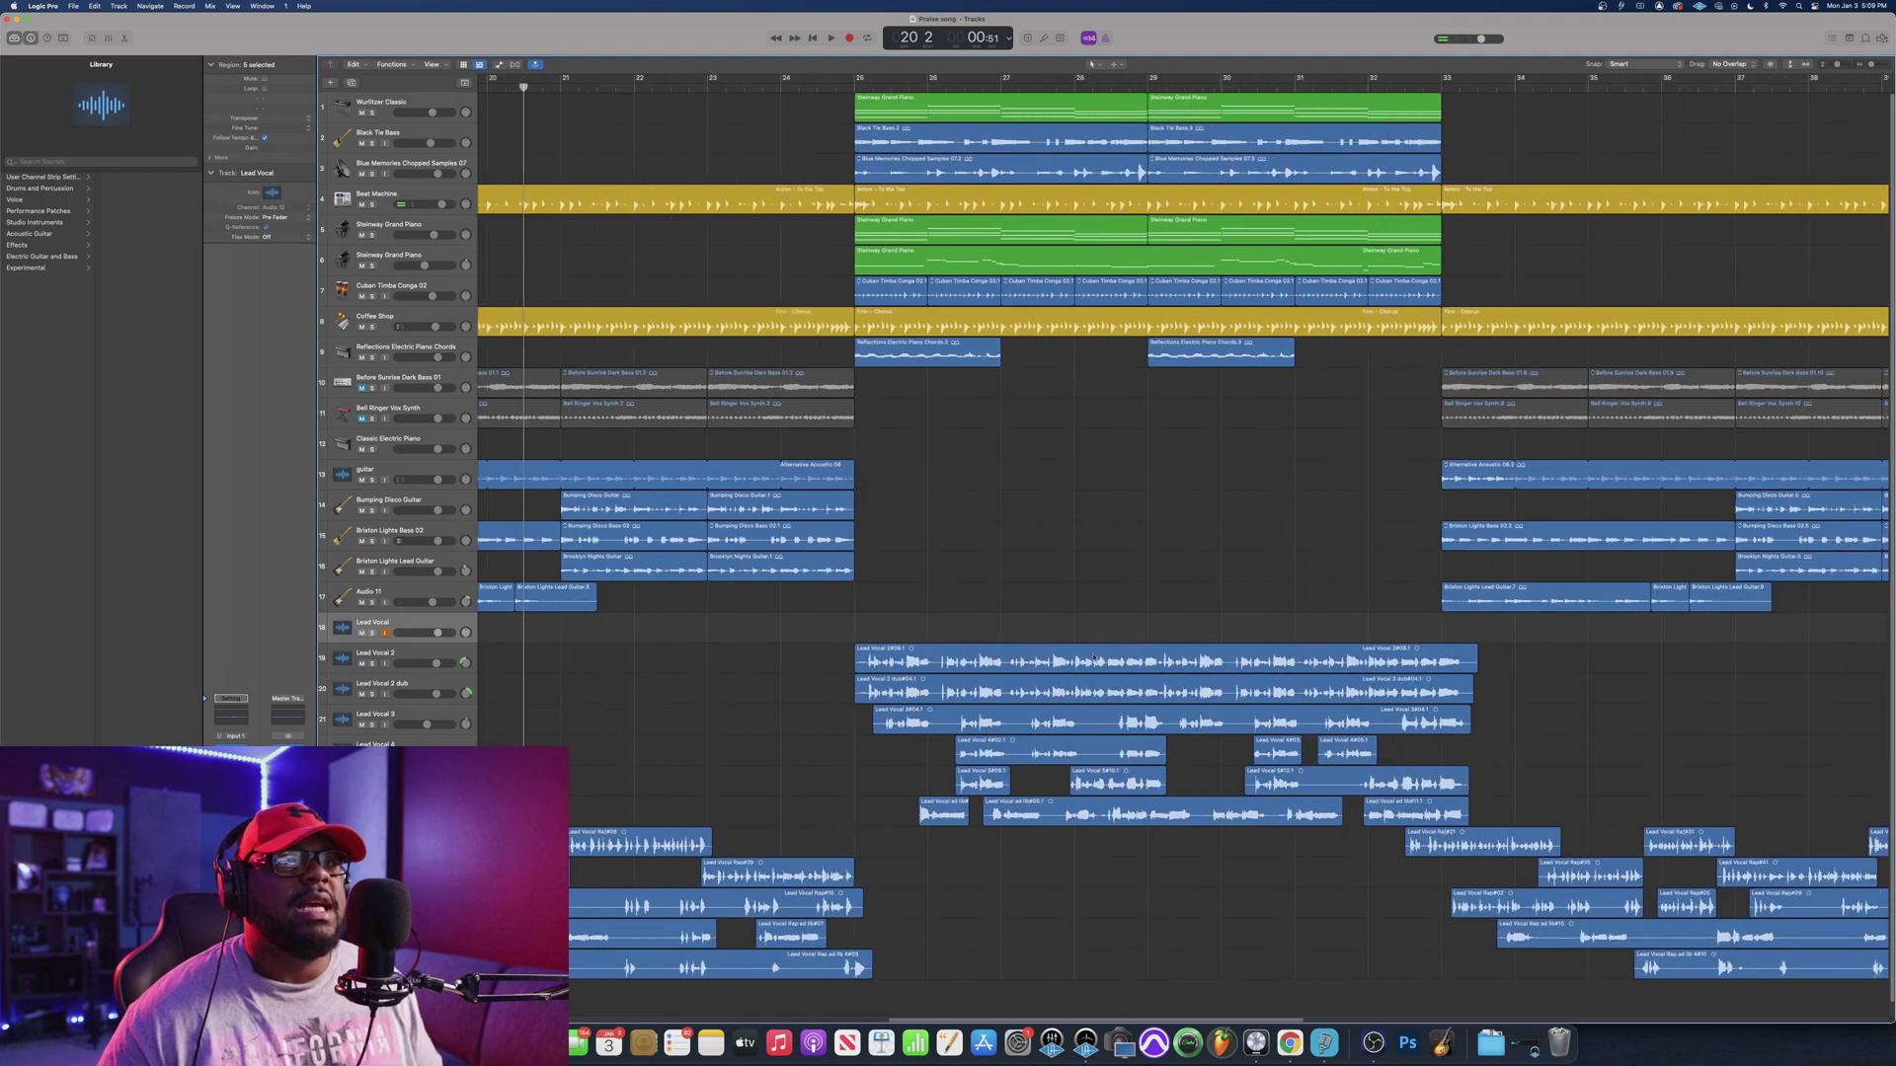
scroll(1097, 659, "right", 4)
scroll(1096, 658, "right", 2)
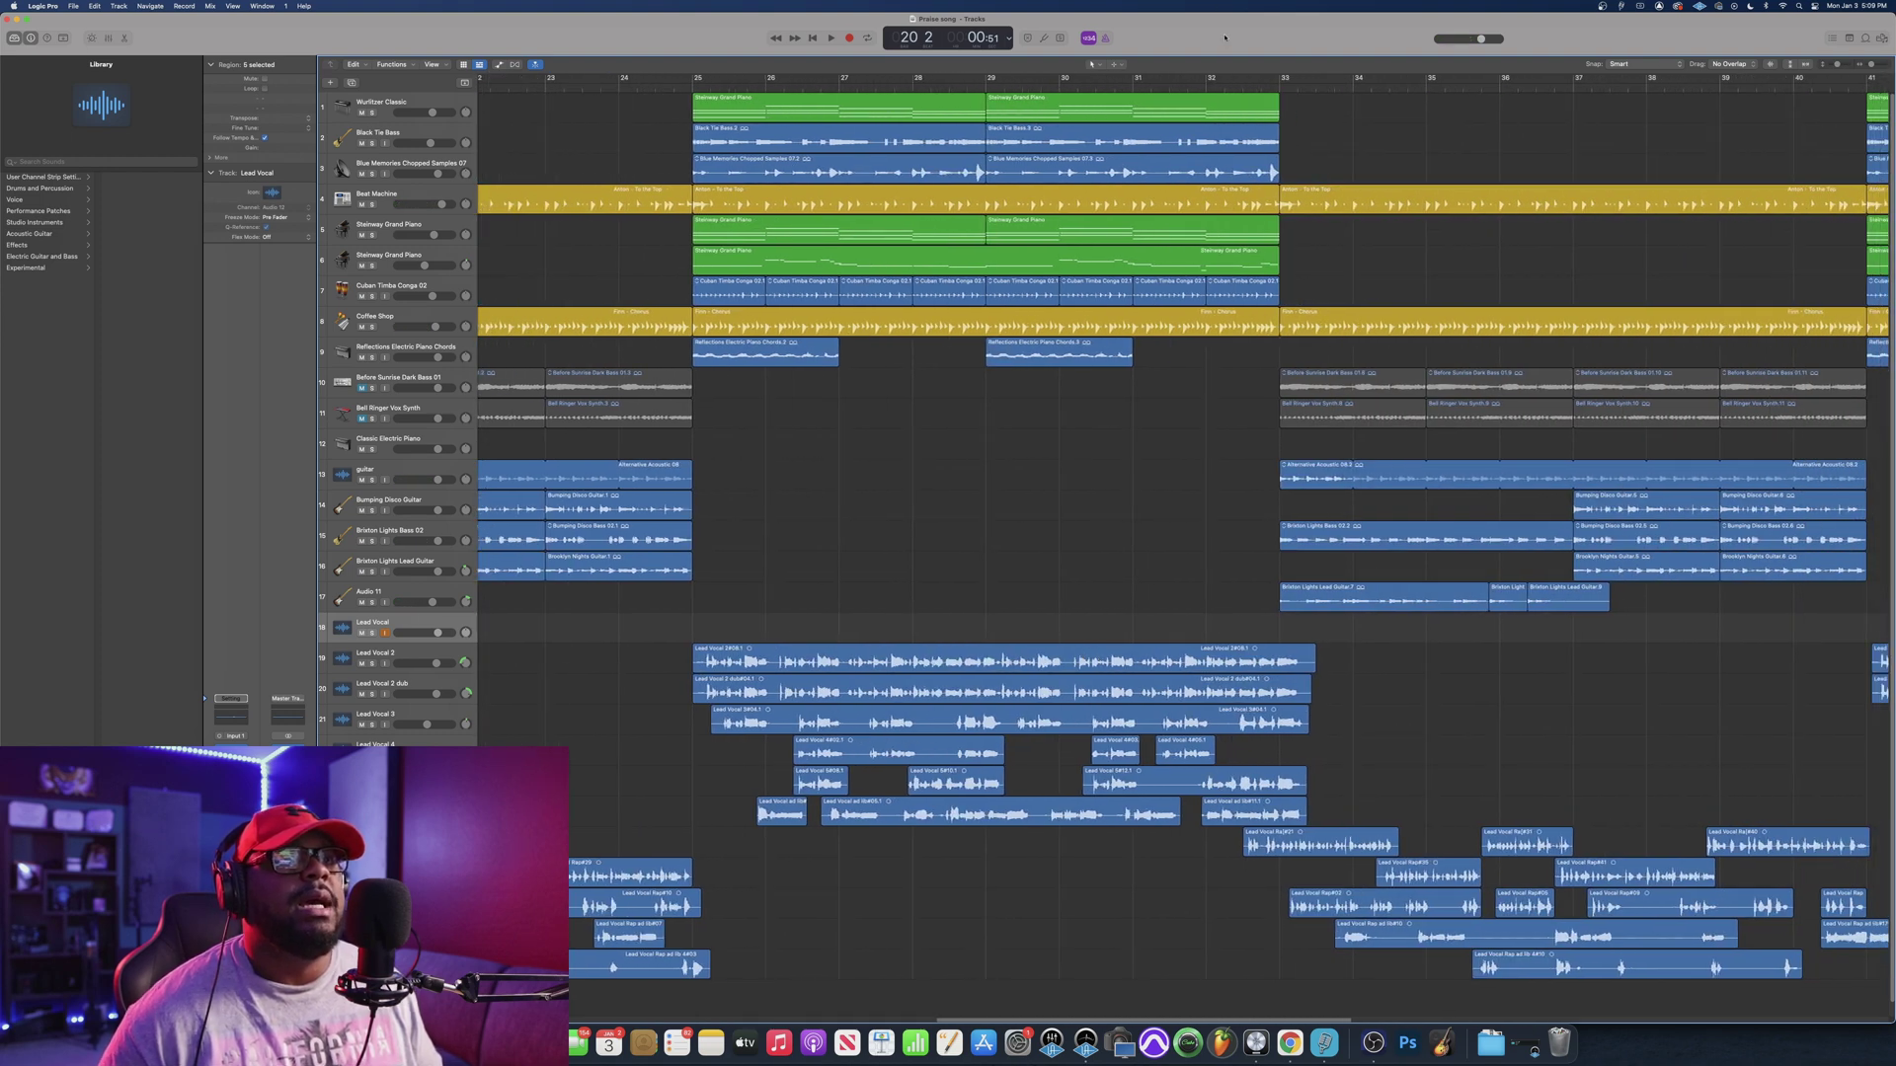
Step: Play Praise song from the later section and zoom out horizontally twice
key("space")
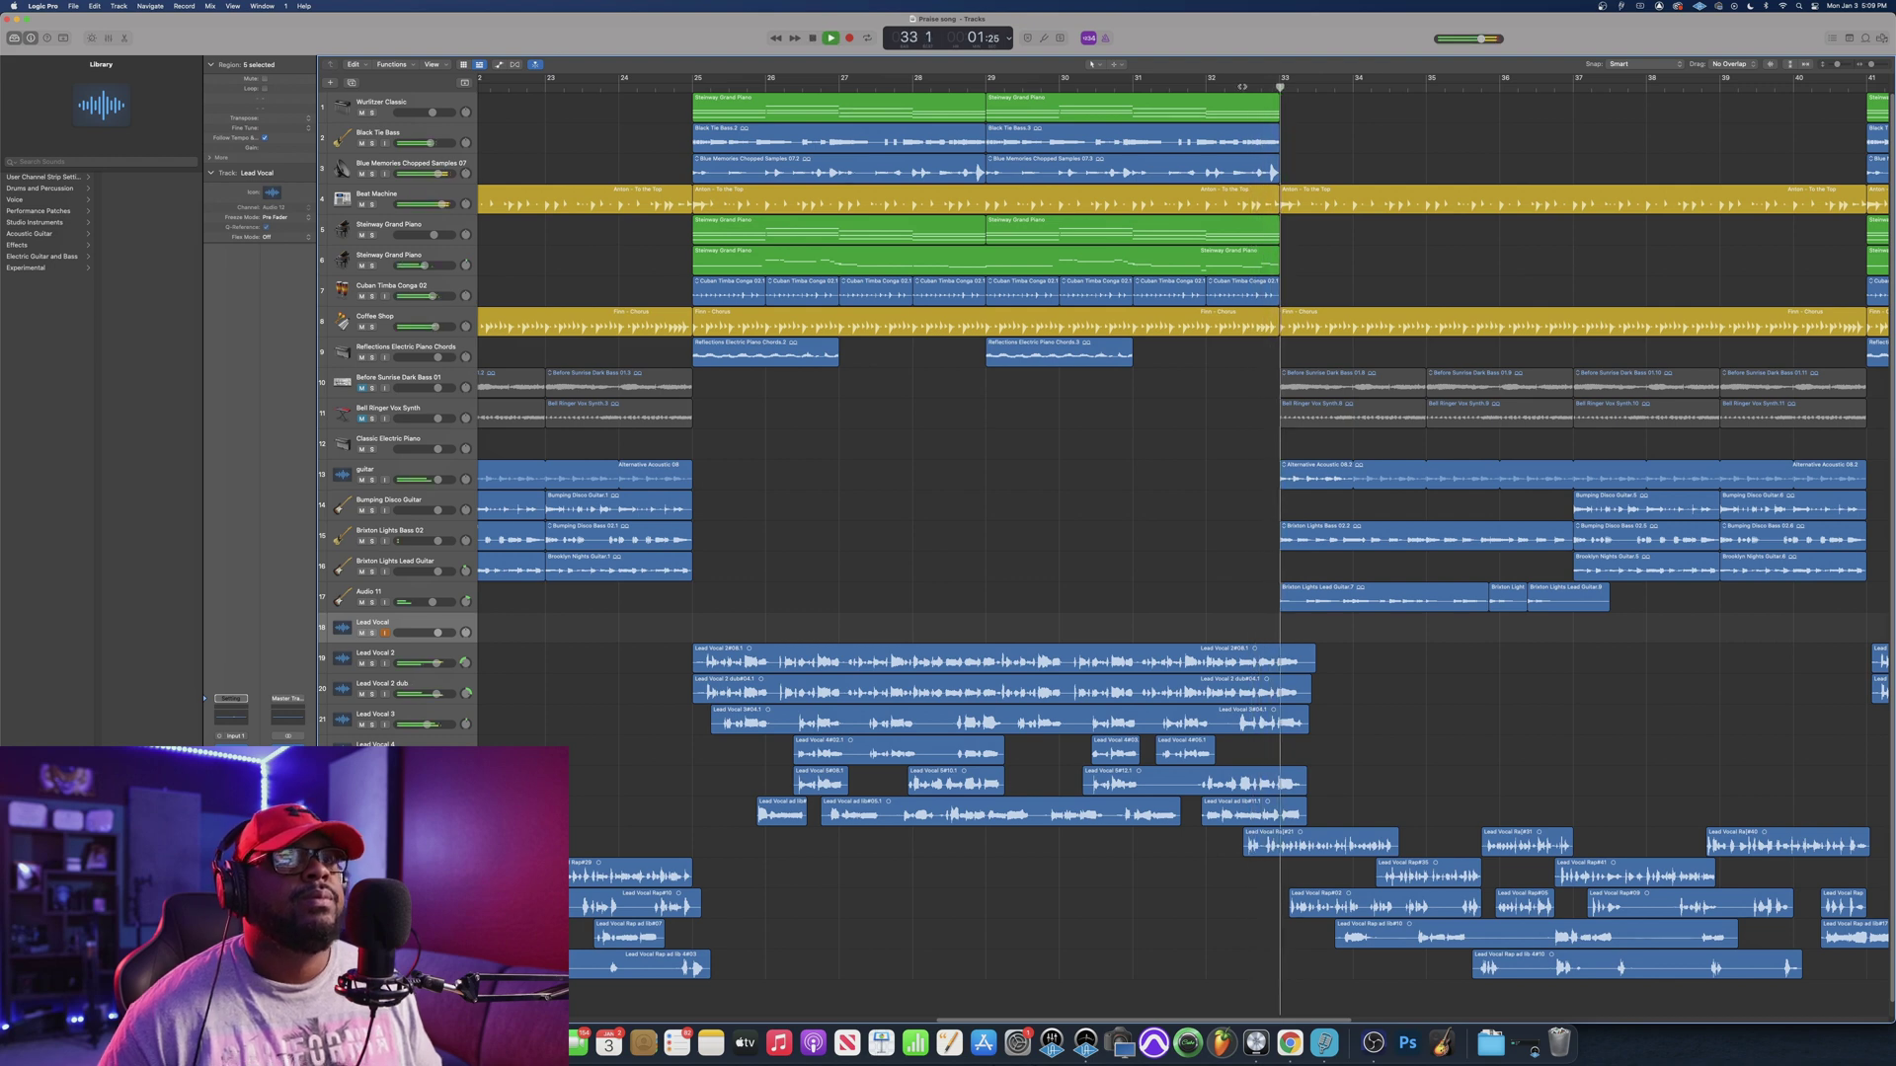
scroll(1095, 660, "right", 2)
key("super+Left")
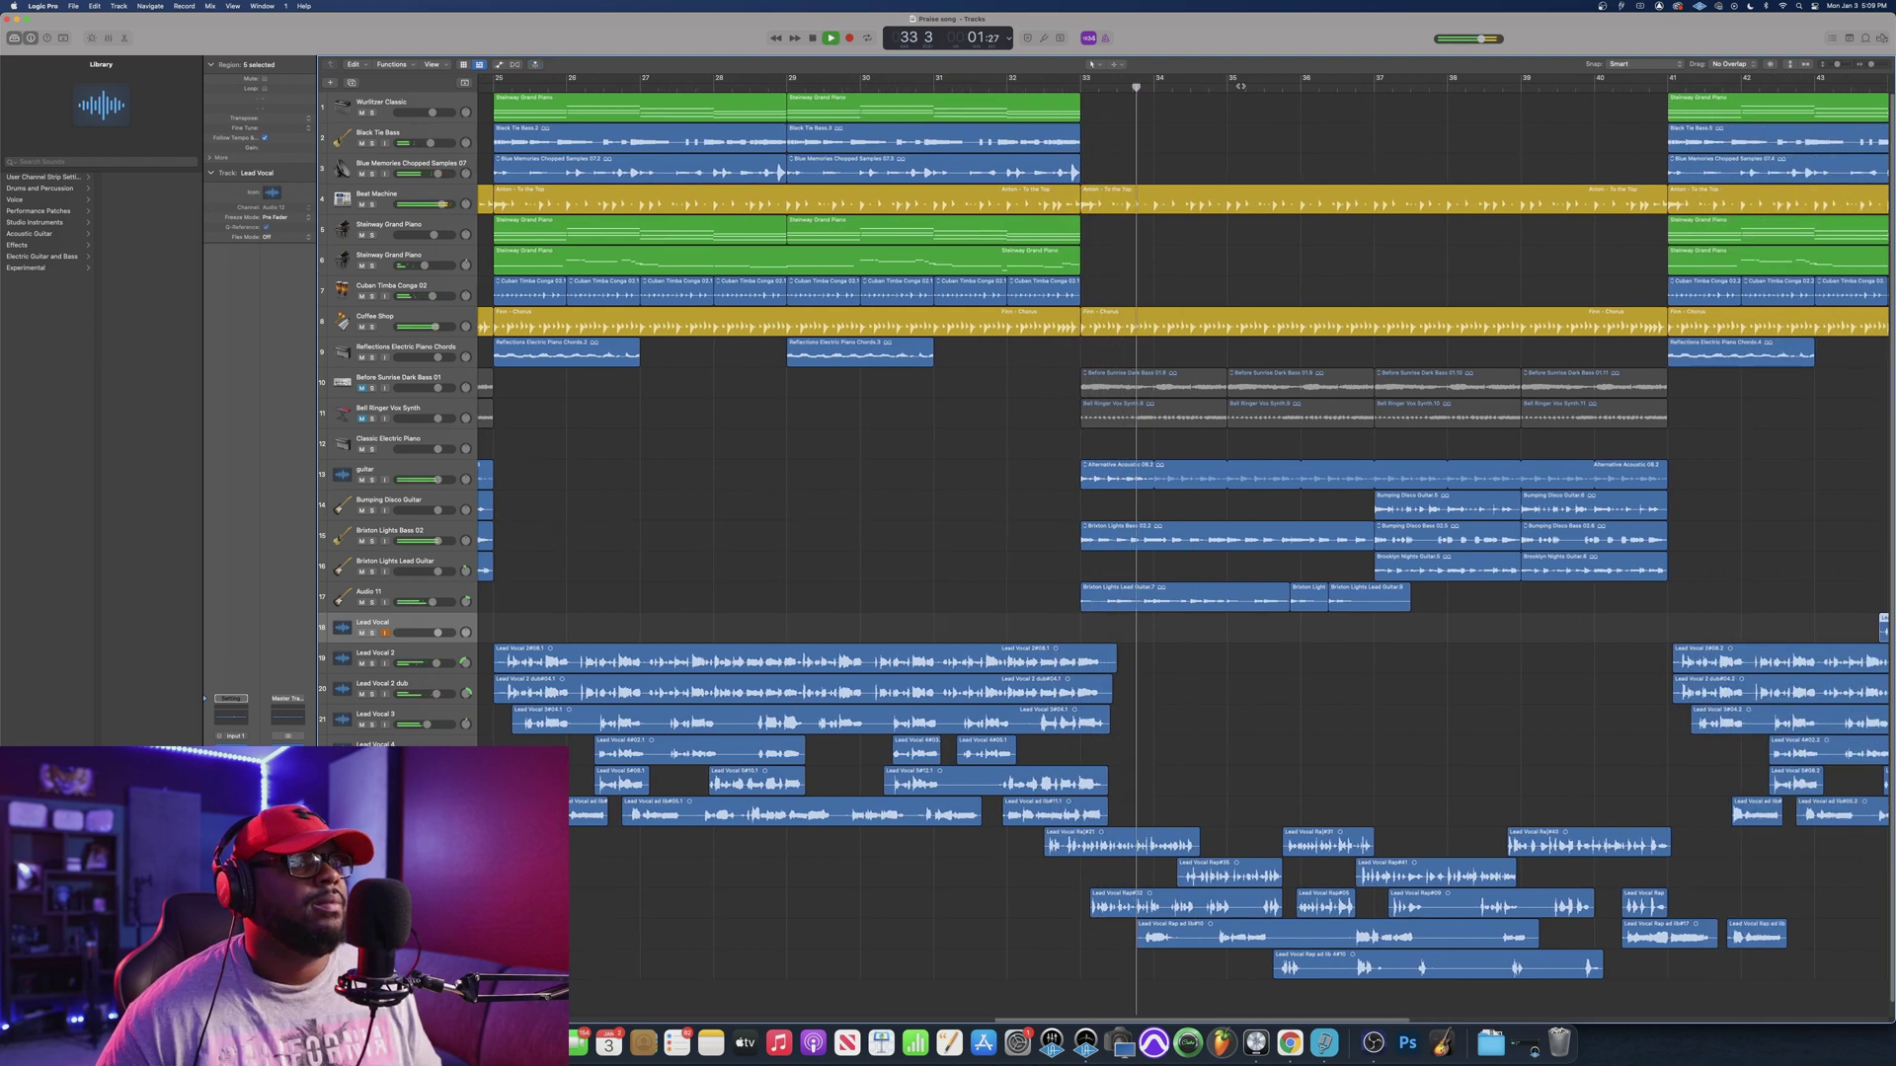
key("super+Left")
scroll(1097, 659, "right", 2)
scroll(1096, 658, "right", 2)
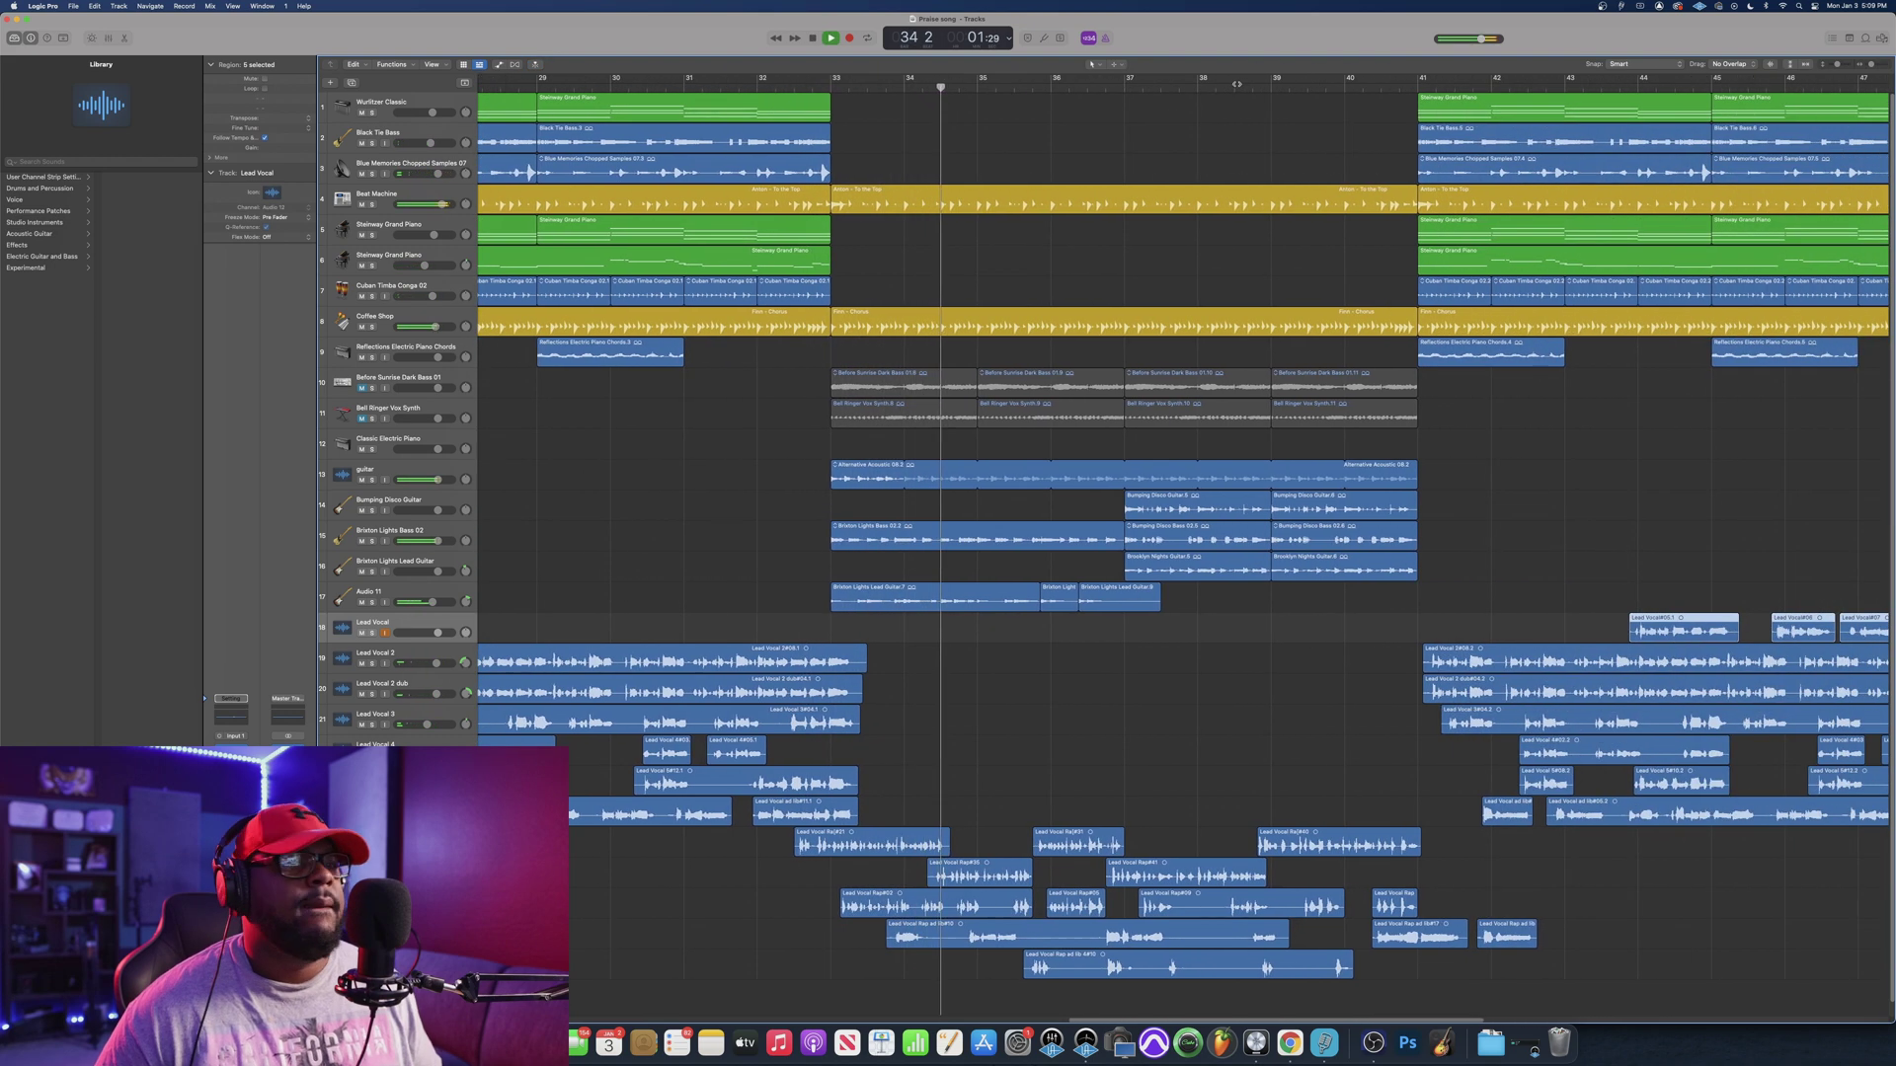